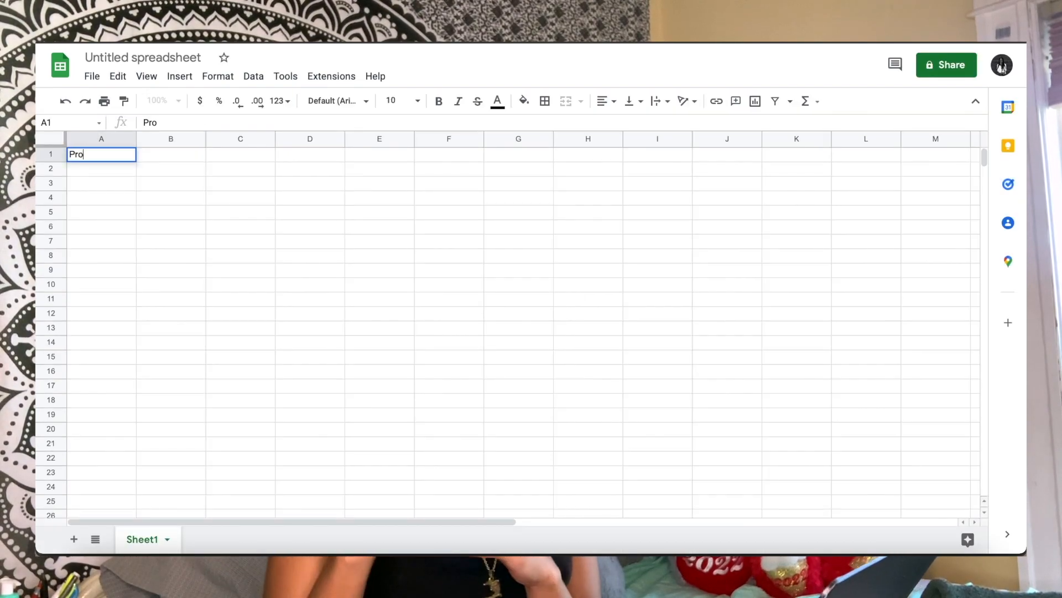
# Enter the header Product Type in A1 and list Bag, Lipgloss, Closure Wig, Glasses and Straight Bundle below it
pyautogui.write('duct Type')
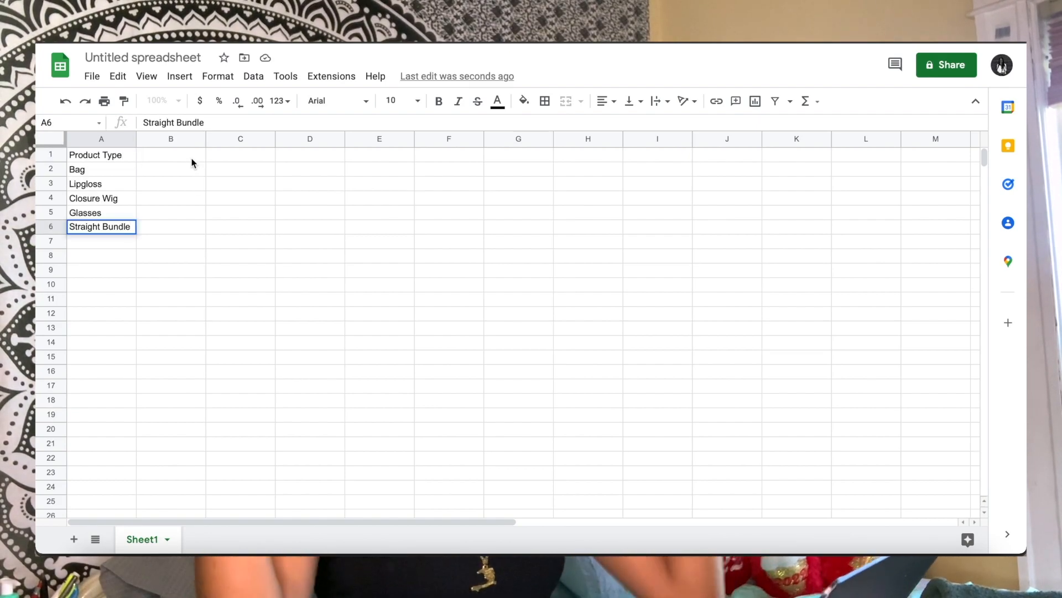
# Add an Original Stock column in B with the quantities 10, 50, 10, 30 and 30 for the five products
pyautogui.click(190, 157)
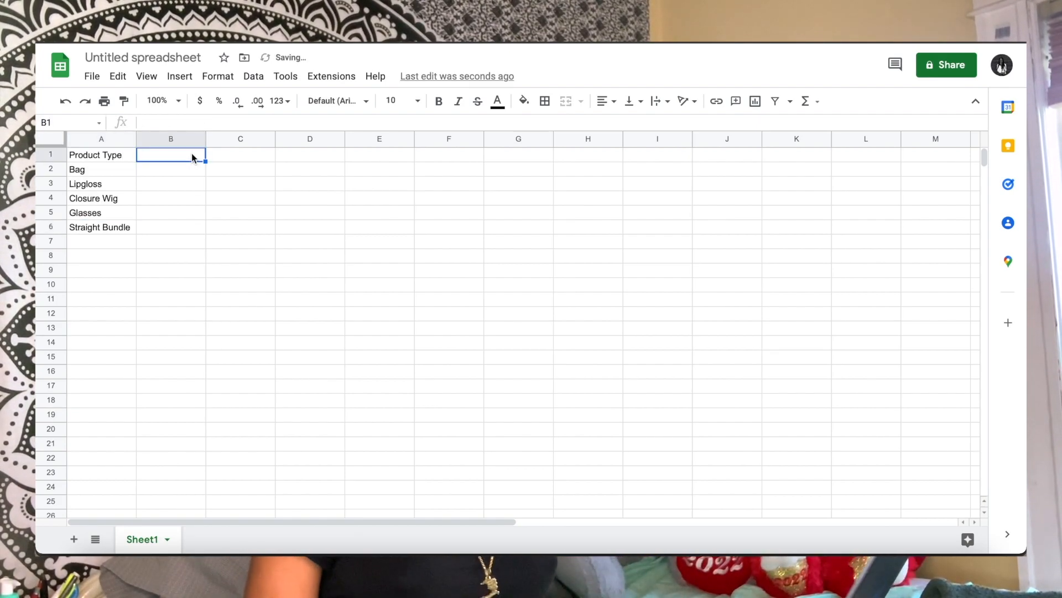
pyautogui.write('Origin')
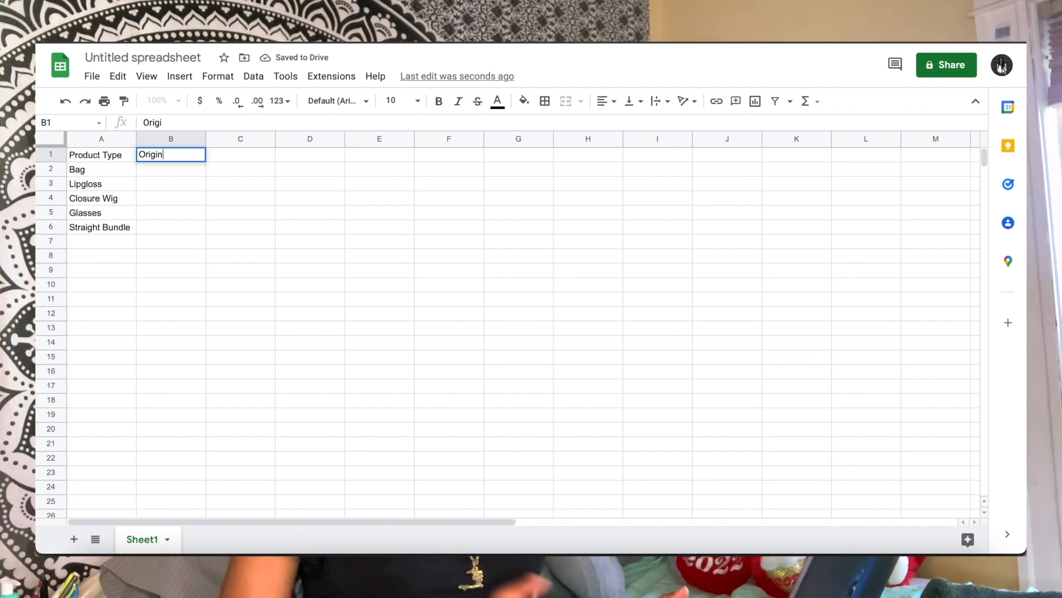
pyautogui.write('al St')
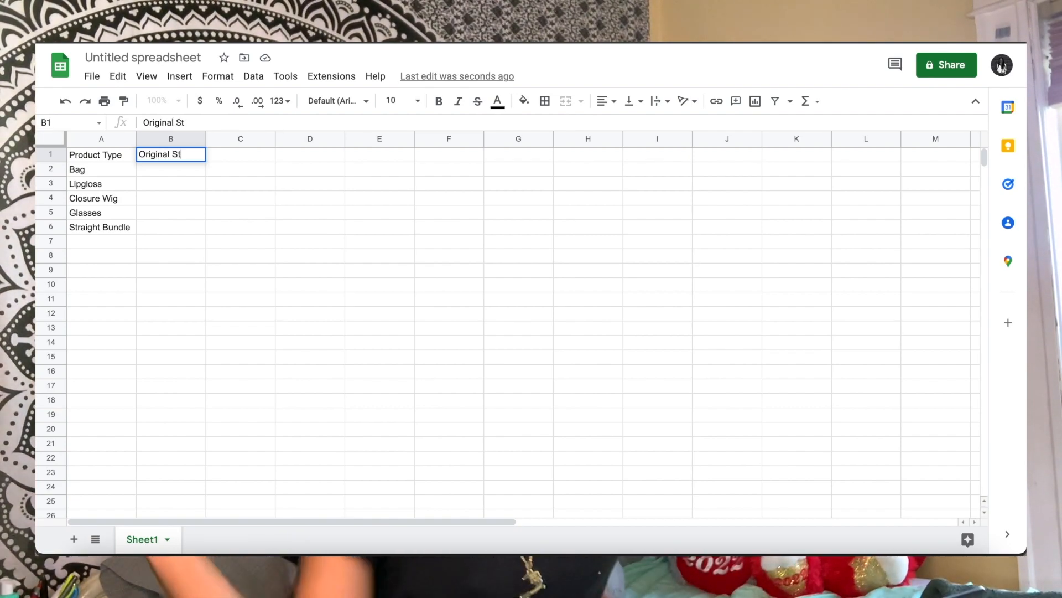
pyautogui.write('ock')
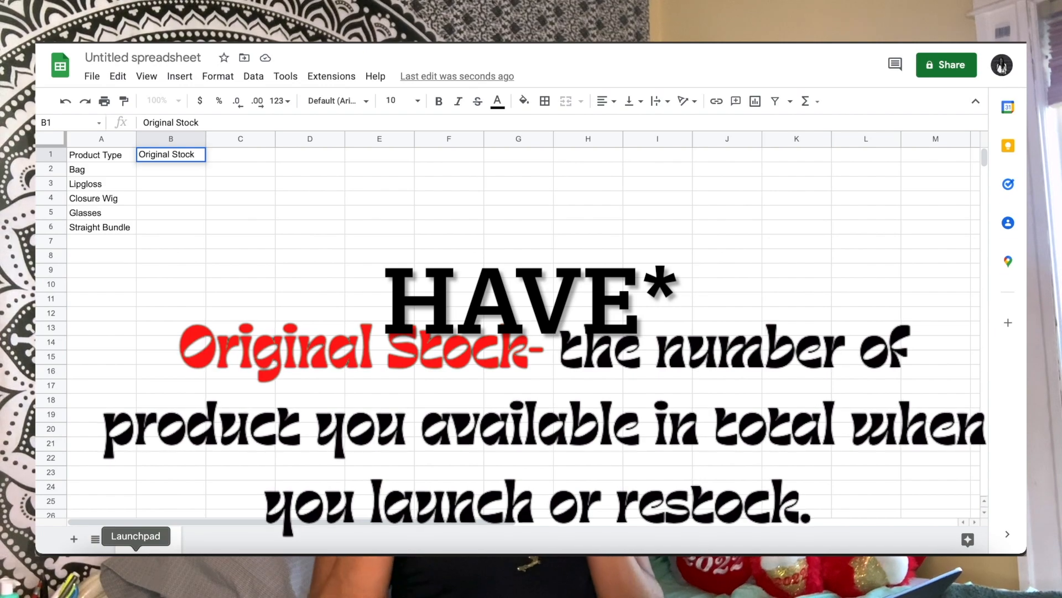
pyautogui.press('Return')
pyautogui.write('10')
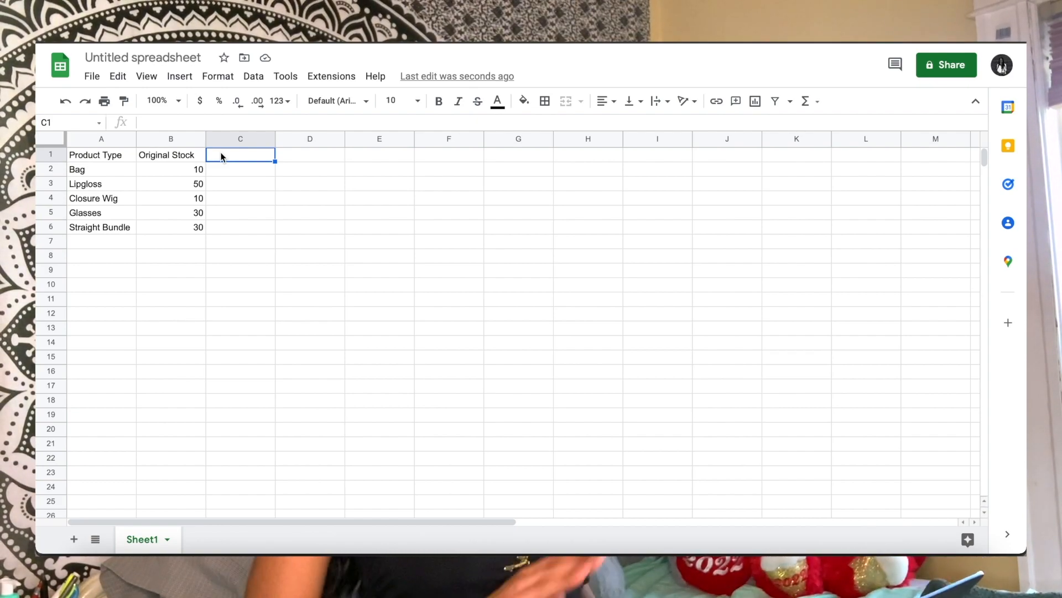
# Add a Total Sold column in C with the values 5, 25, 10, 8 and 28 for the five products
pyautogui.write('Total Sold')
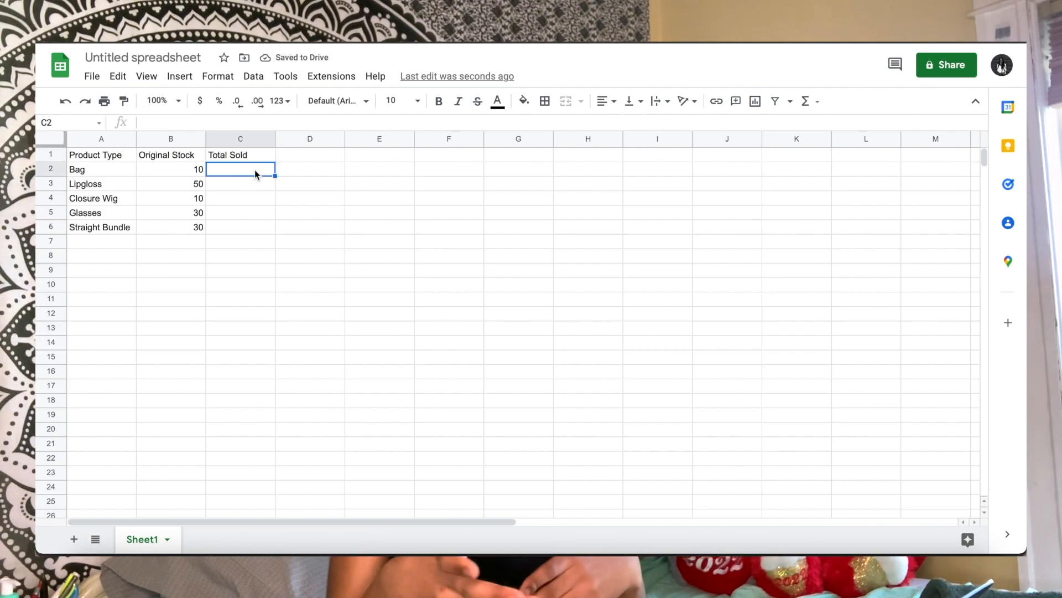
pyautogui.write('5')
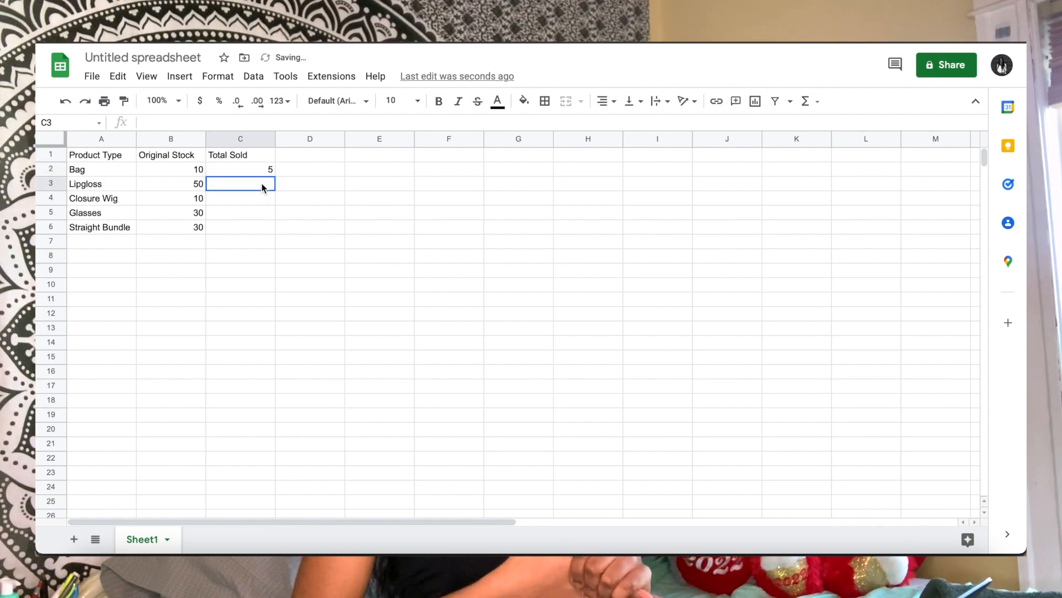
pyautogui.click(262, 187)
pyautogui.write('25')
pyautogui.press('Return')
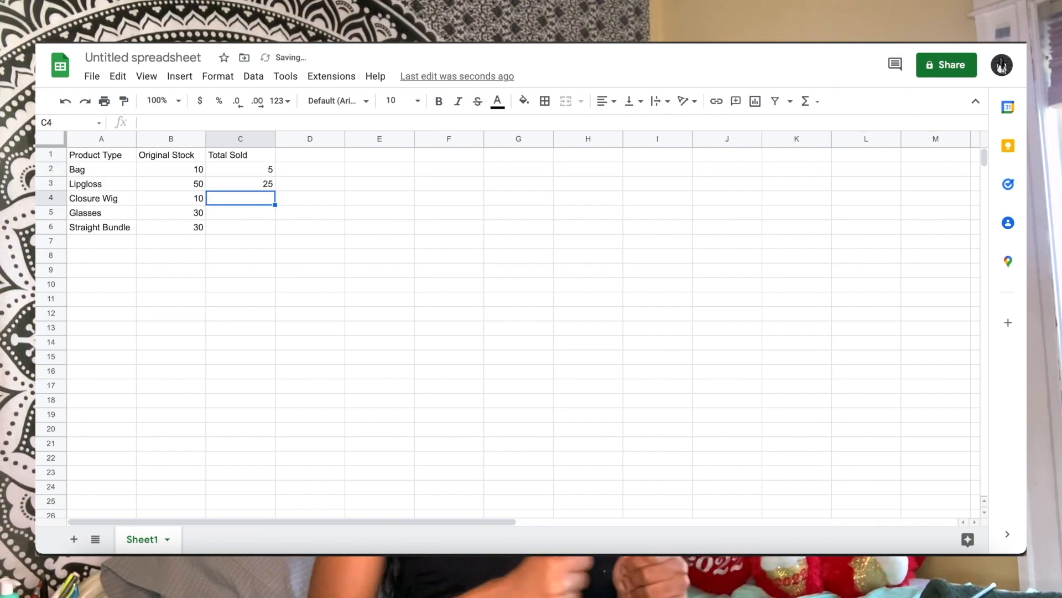
pyautogui.write('10')
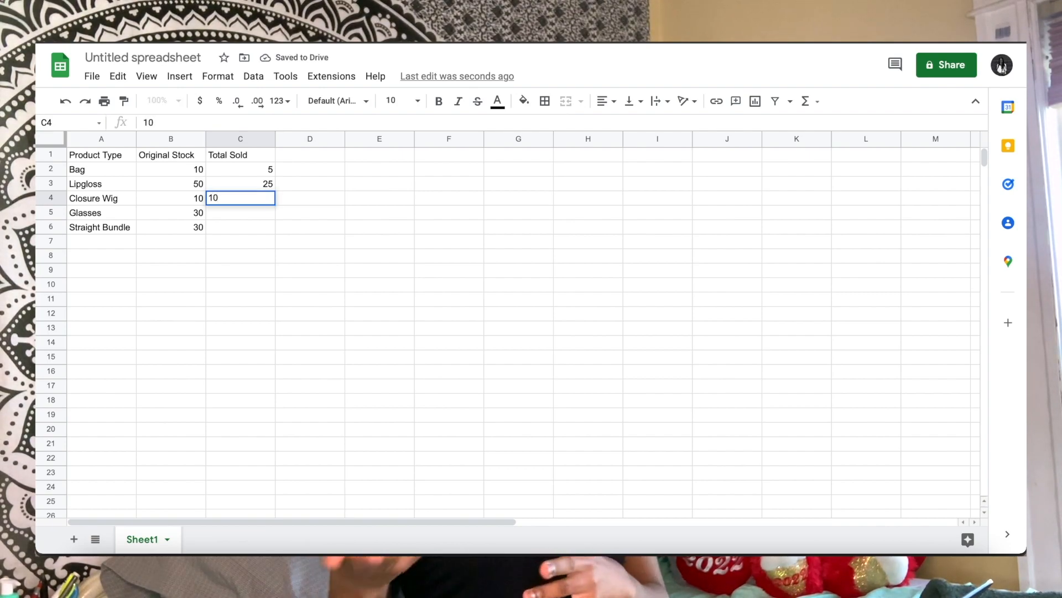
pyautogui.press('Return')
pyautogui.write('8')
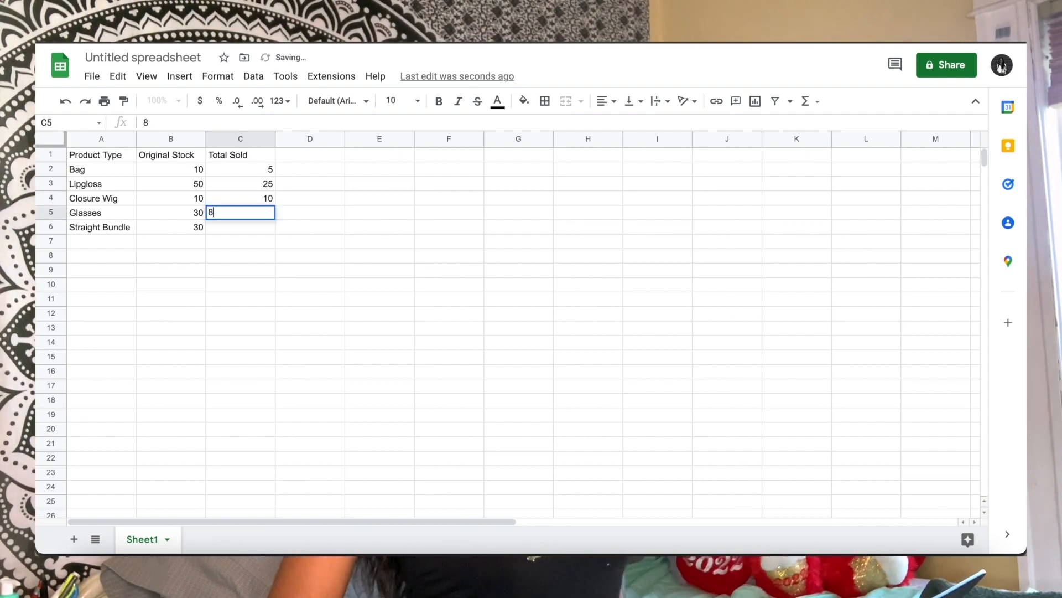
pyautogui.press('Return')
pyautogui.write('28')
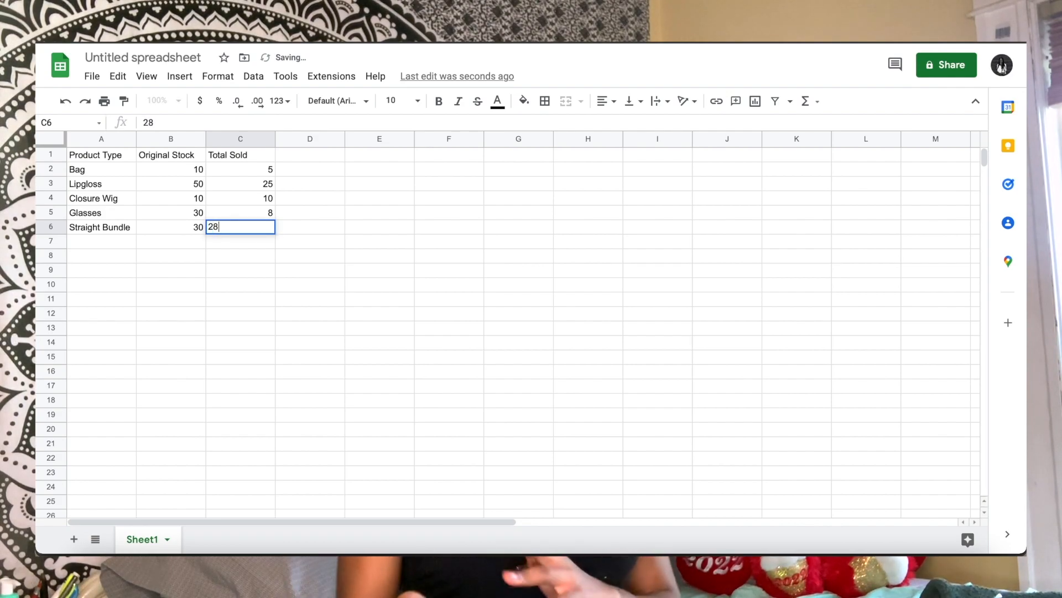
# Enter the headers Current Stock in D1 and Cost Per Unit in E1
pyautogui.click(299, 152)
pyautogui.write('Current Stock')
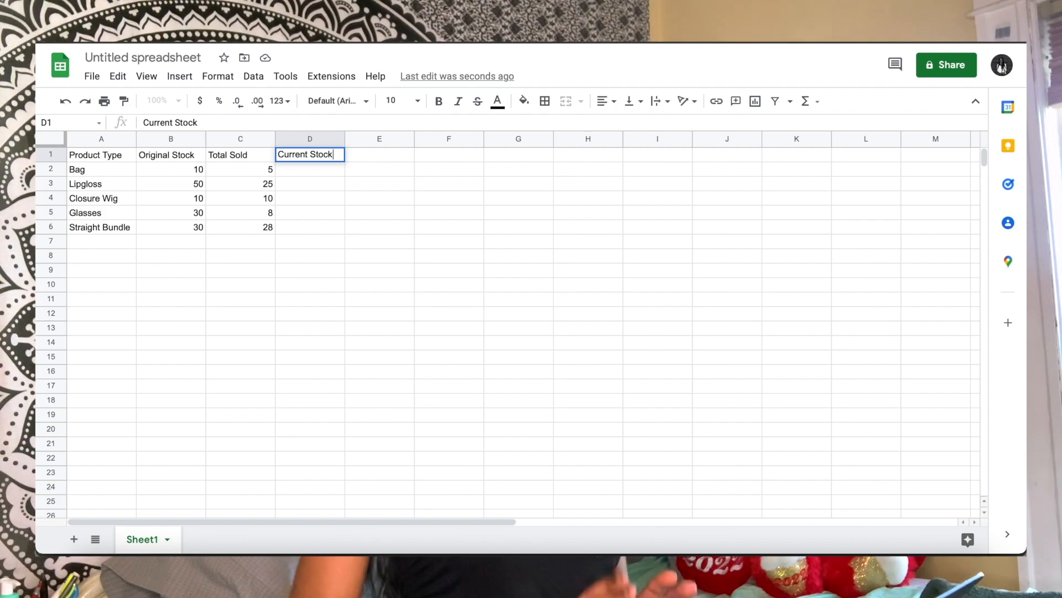
pyautogui.click(370, 154)
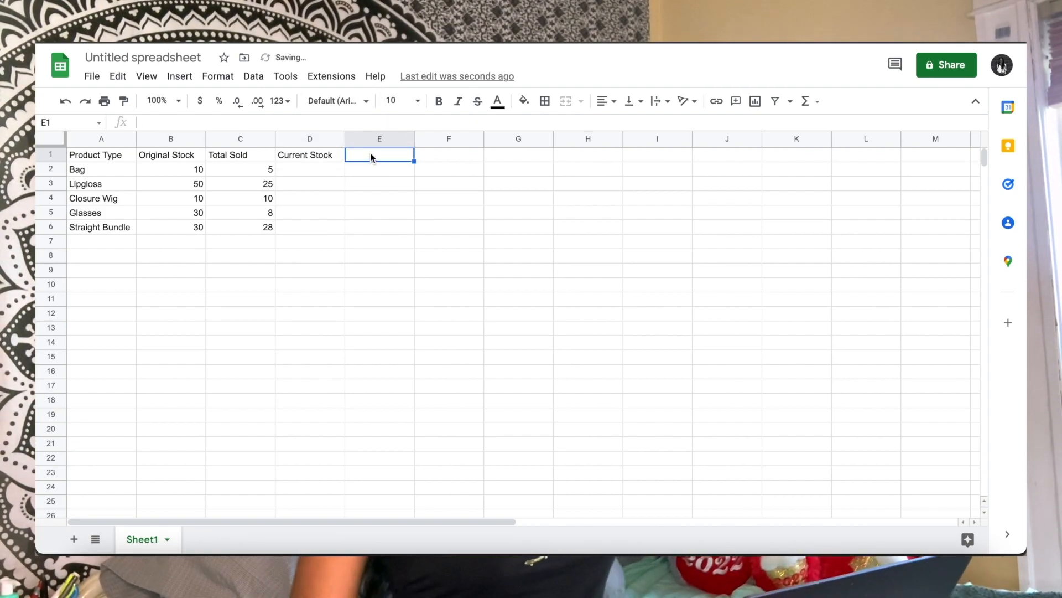
pyautogui.write('Cost')
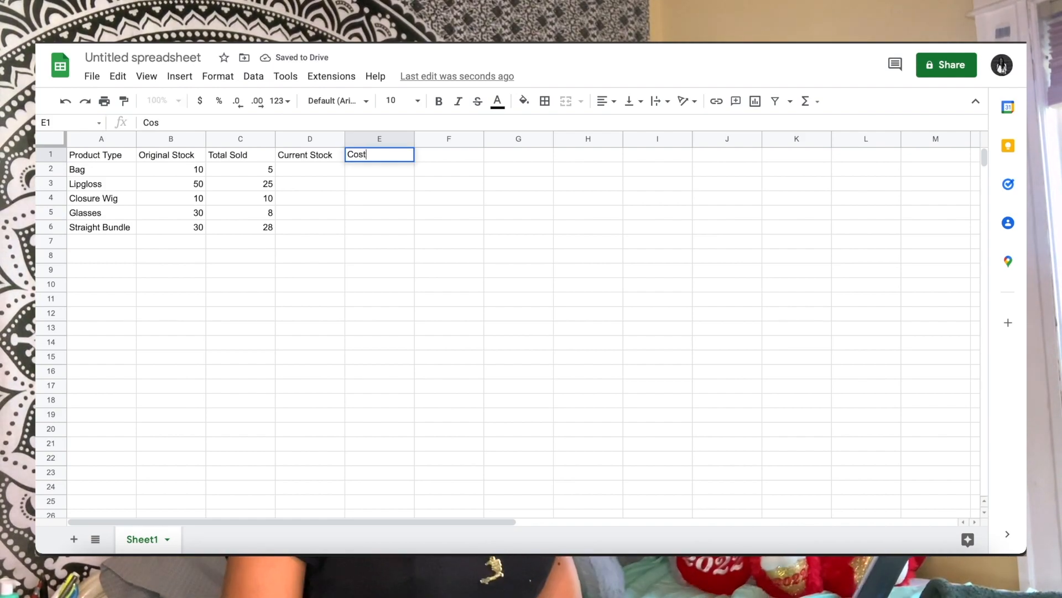
pyautogui.write(' Per Unit')
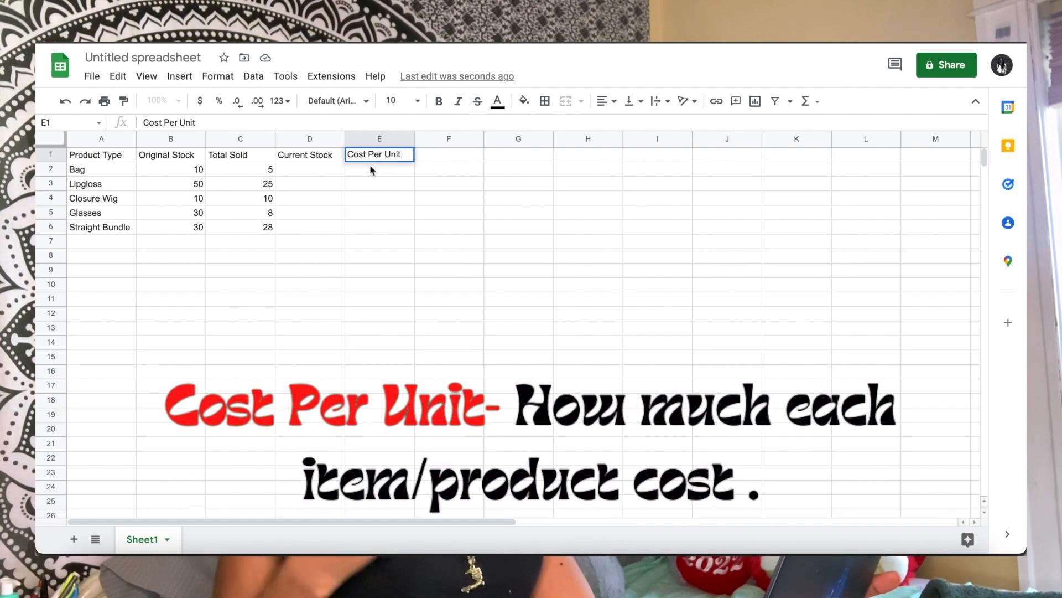
# Fill the Cost Per Unit column with 7 for Bag, 5 for Lipgloss, 30 for Closure Wig, 2 for Glasses and 25 for Straight Bundle
pyautogui.press('Return')
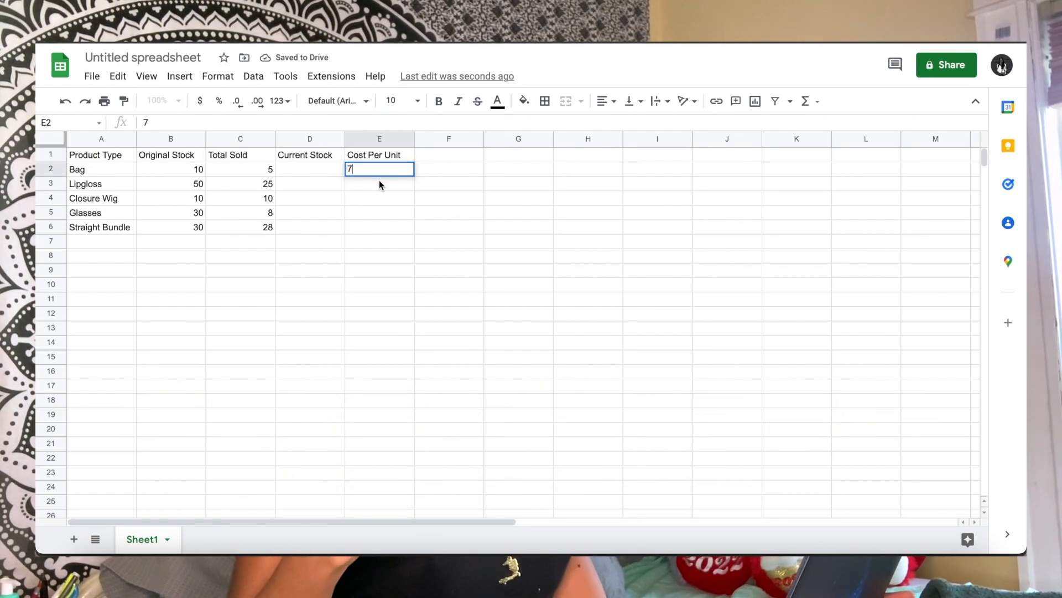
pyautogui.click(378, 180)
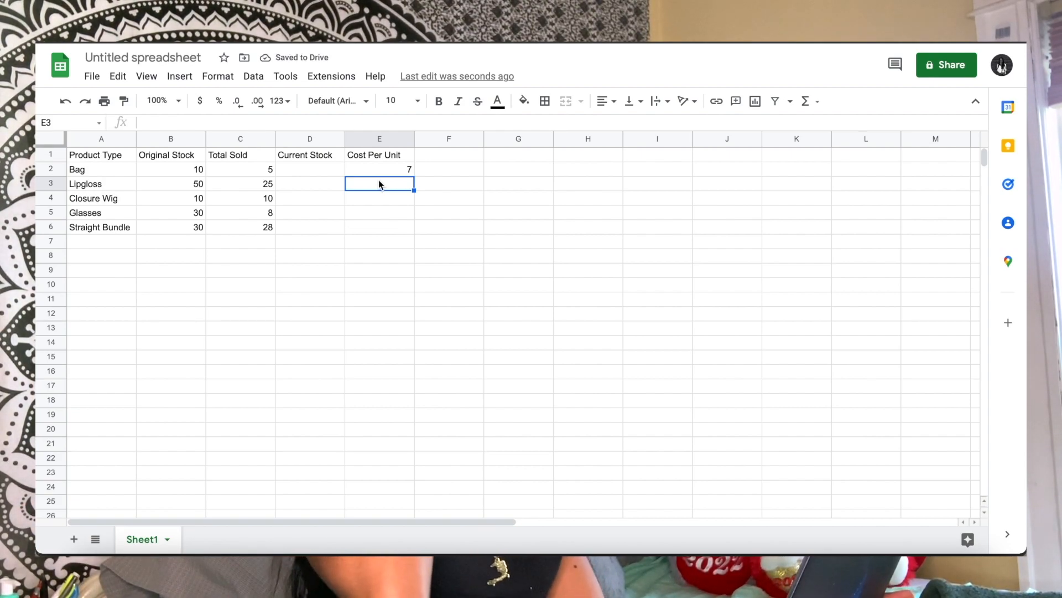
pyautogui.write('5')
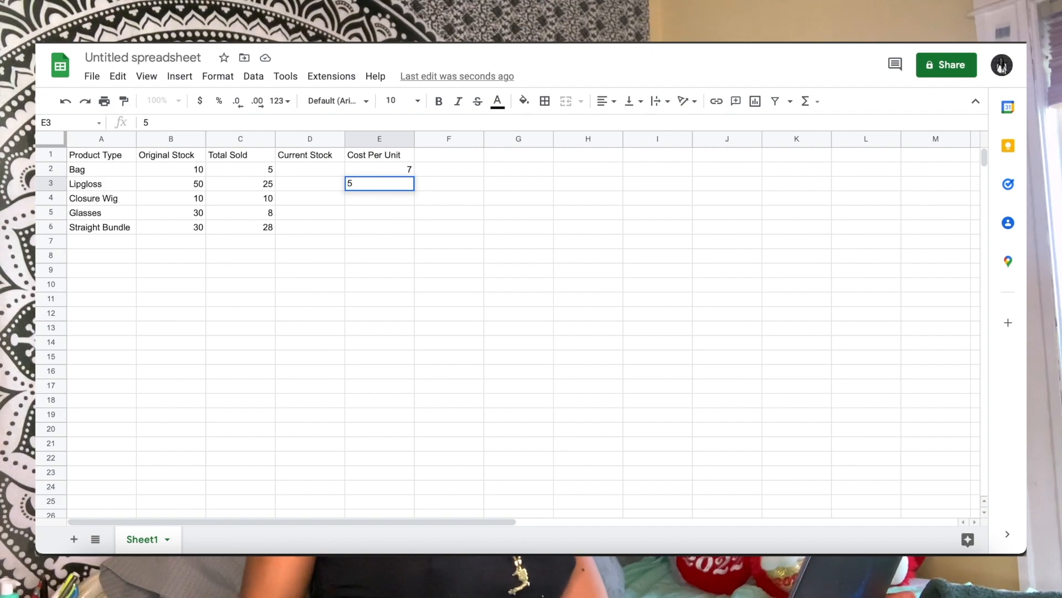
pyautogui.press('Return')
pyautogui.write('30')
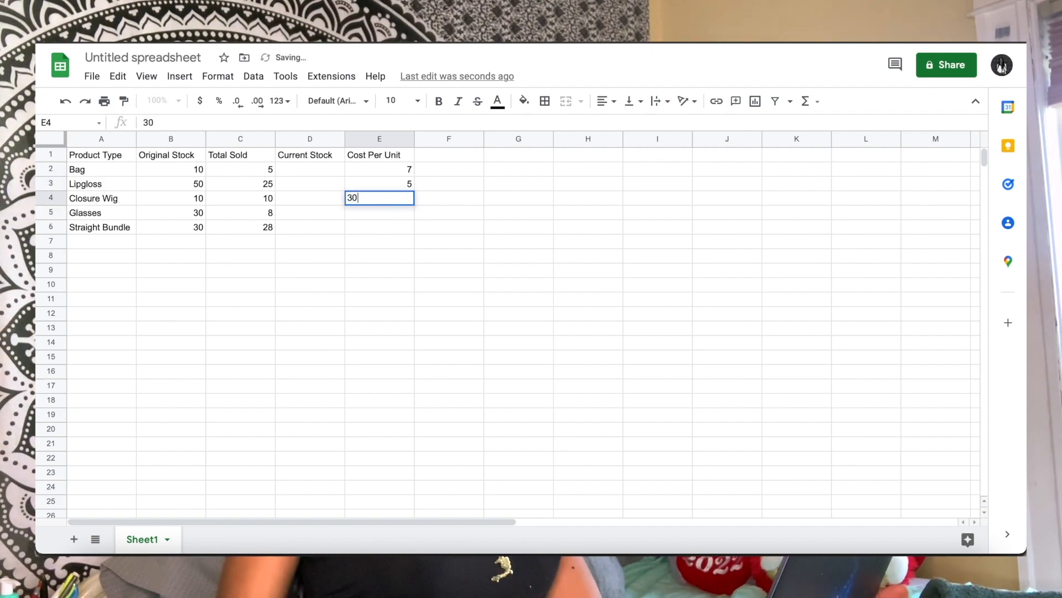
pyautogui.press('Return')
pyautogui.write('2')
pyautogui.press('Return')
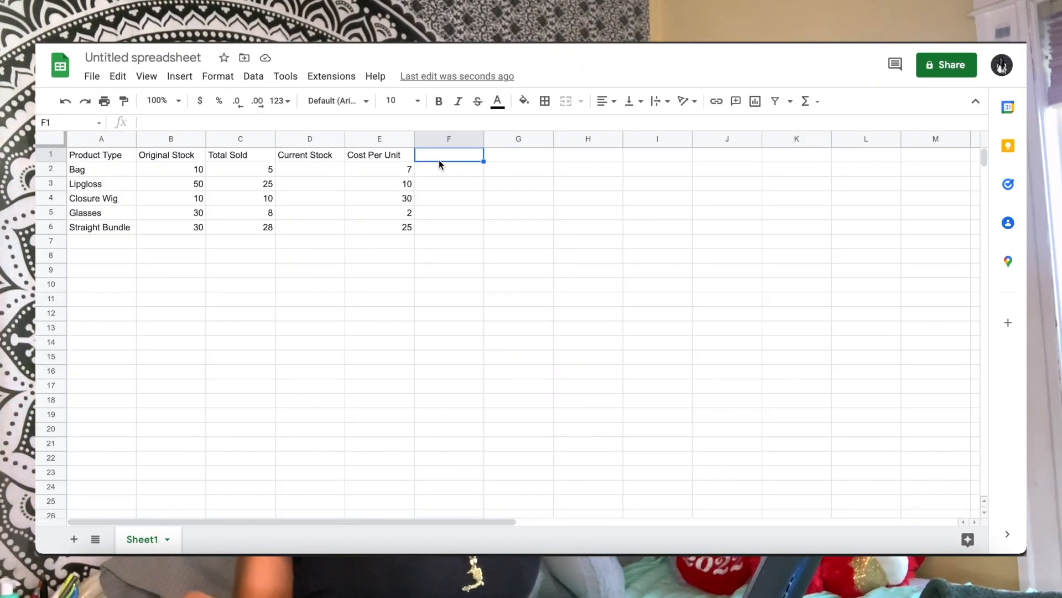
# Add a Retail Price column in F with the prices 20, 15, 70, 10 and 50 for the five products
pyautogui.write('Retai')
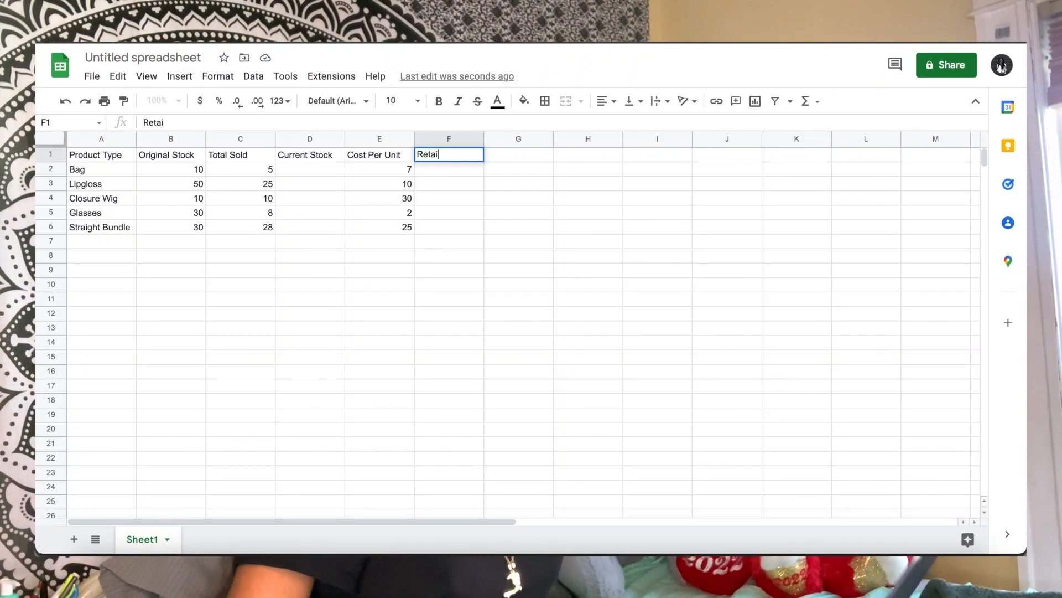
pyautogui.write('l Price')
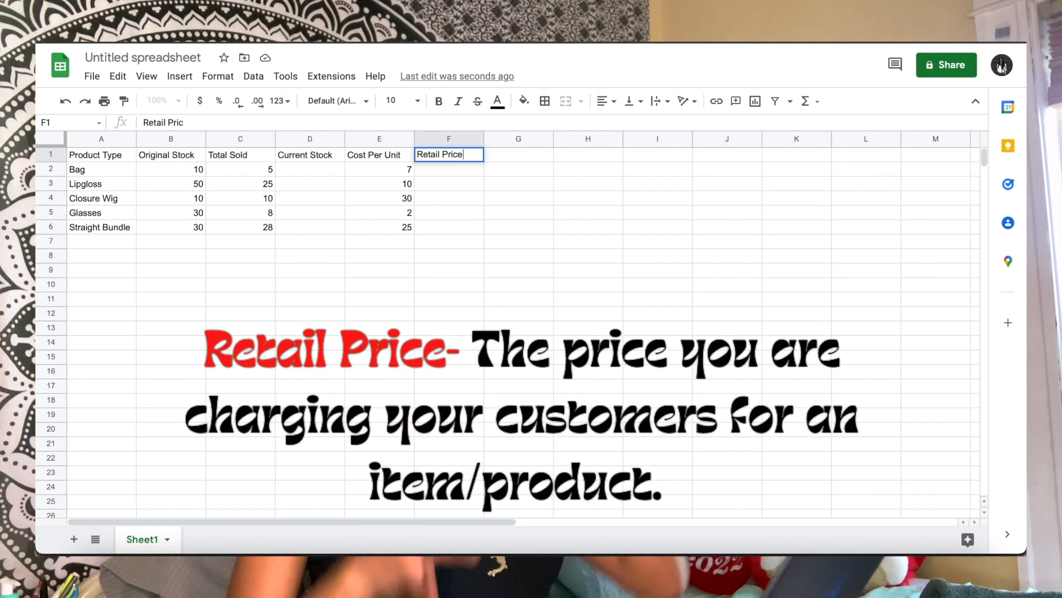
pyautogui.click(467, 172)
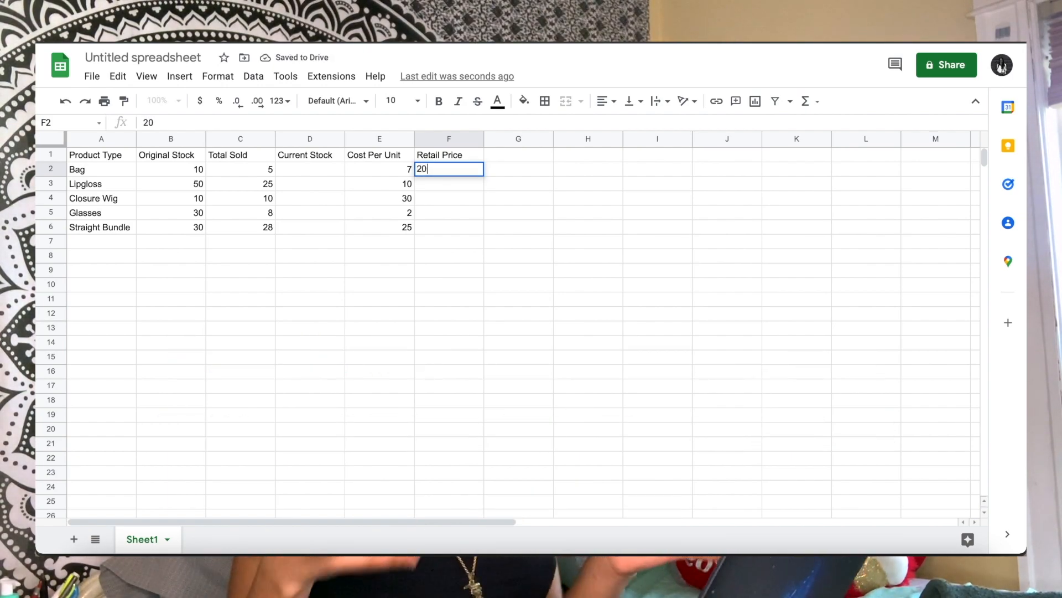
pyautogui.write('15')
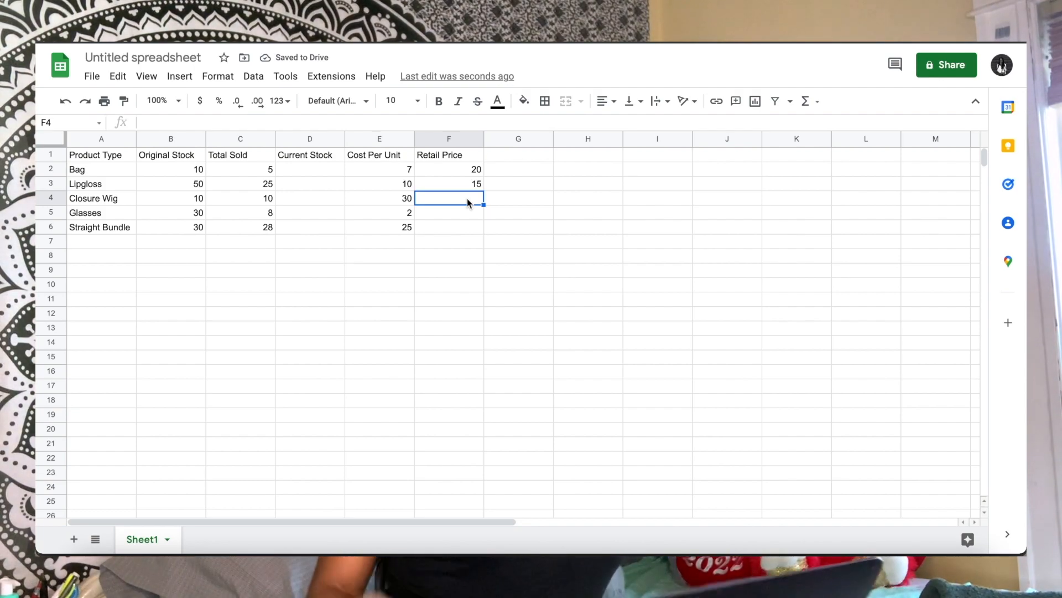
pyautogui.write('7')
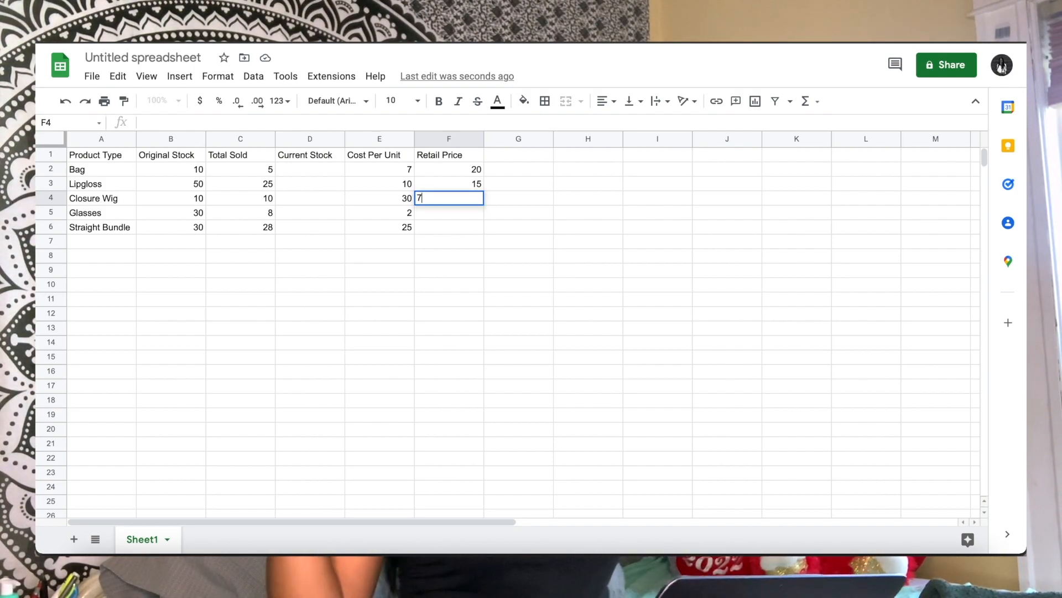
pyautogui.write('0')
pyautogui.click(464, 212)
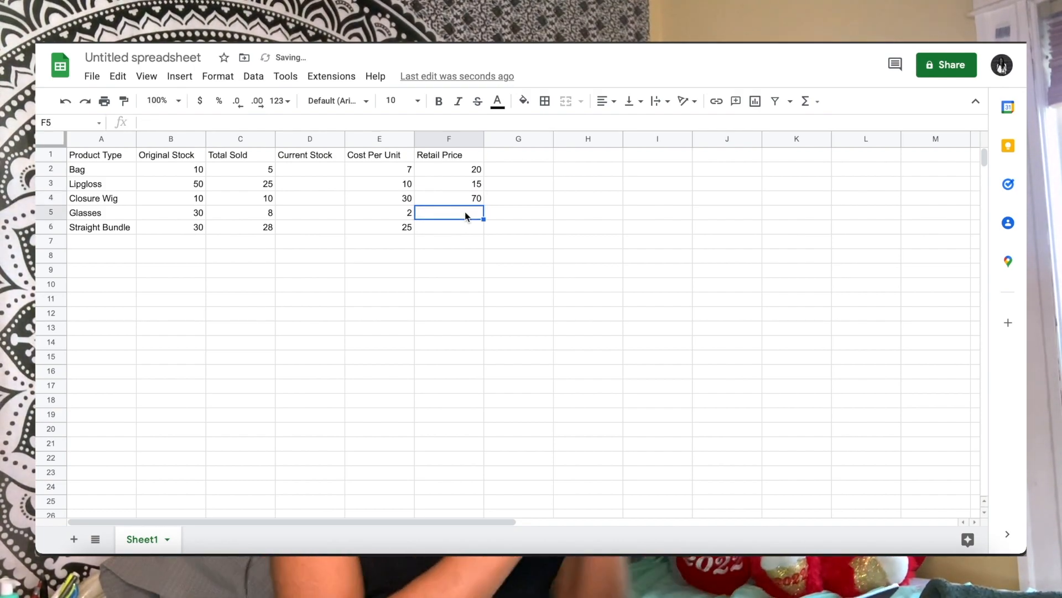
pyautogui.write('10')
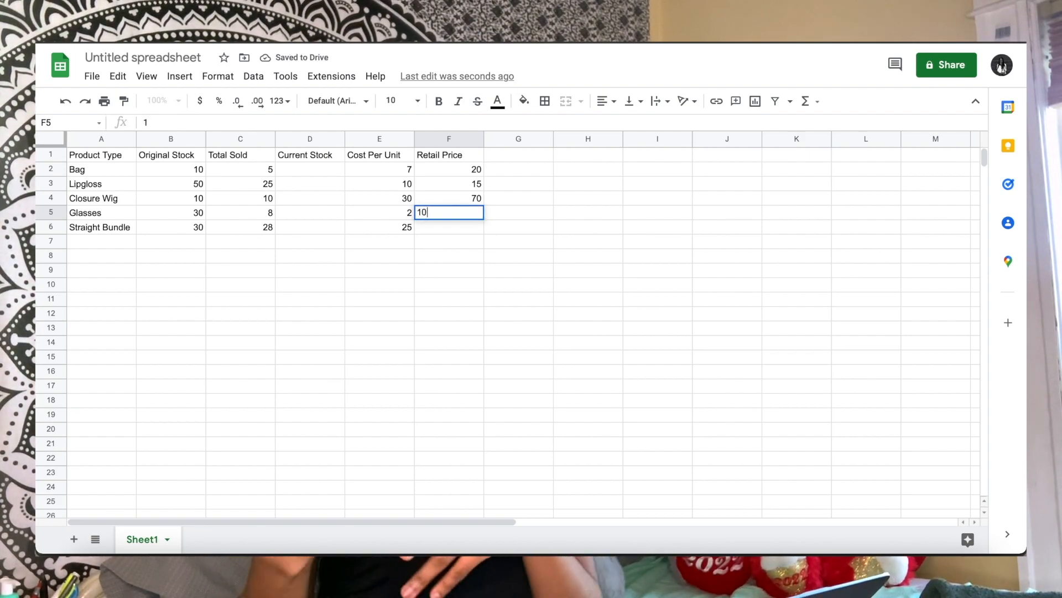
pyautogui.click(460, 229)
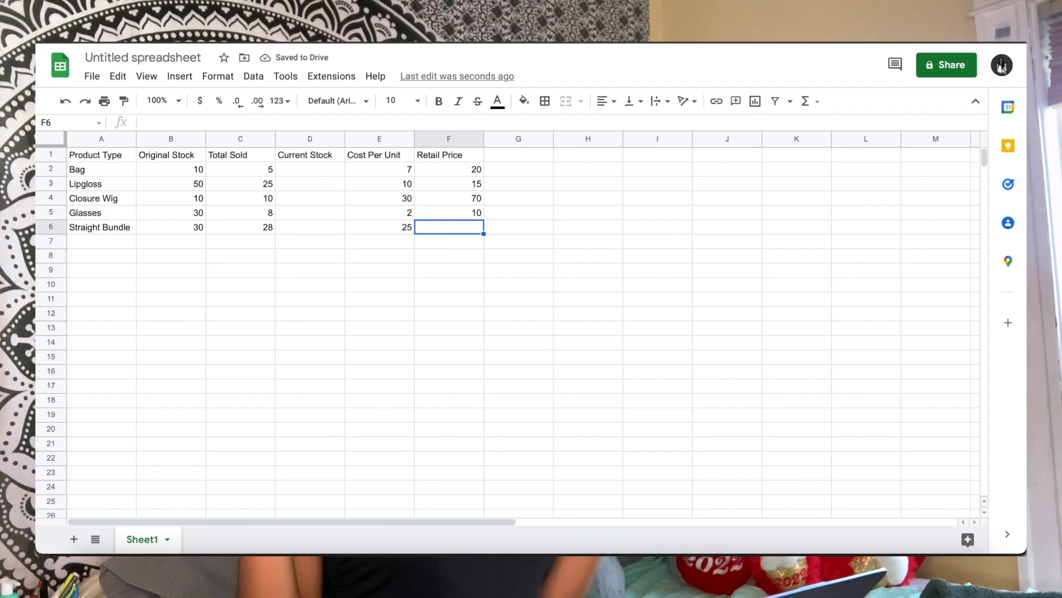
pyautogui.write('50')
# Enter the header Margin/Profit in G1 and make the whole header row bold
pyautogui.click(516, 156)
pyautogui.write('Ma')
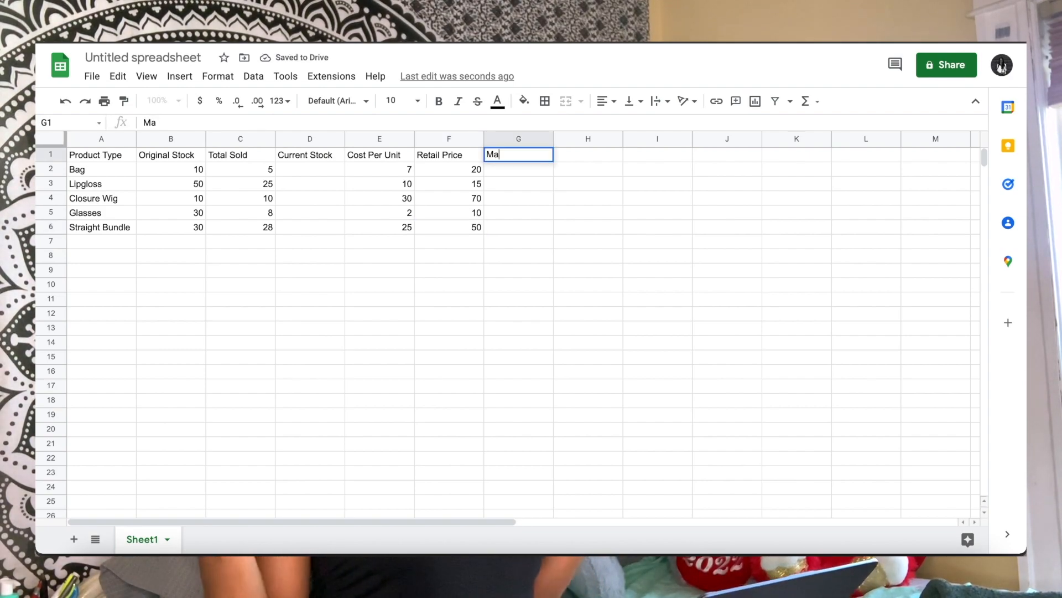
pyautogui.write('rhi')
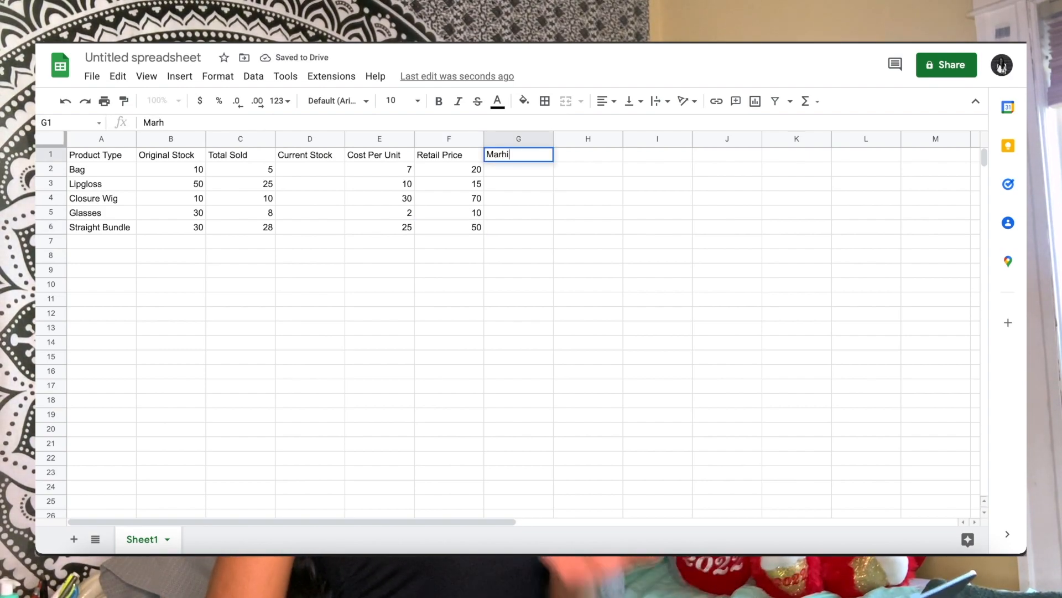
pyautogui.press('BackSpace')
pyautogui.press('BackSpace')
pyautogui.write('gin/Profit')
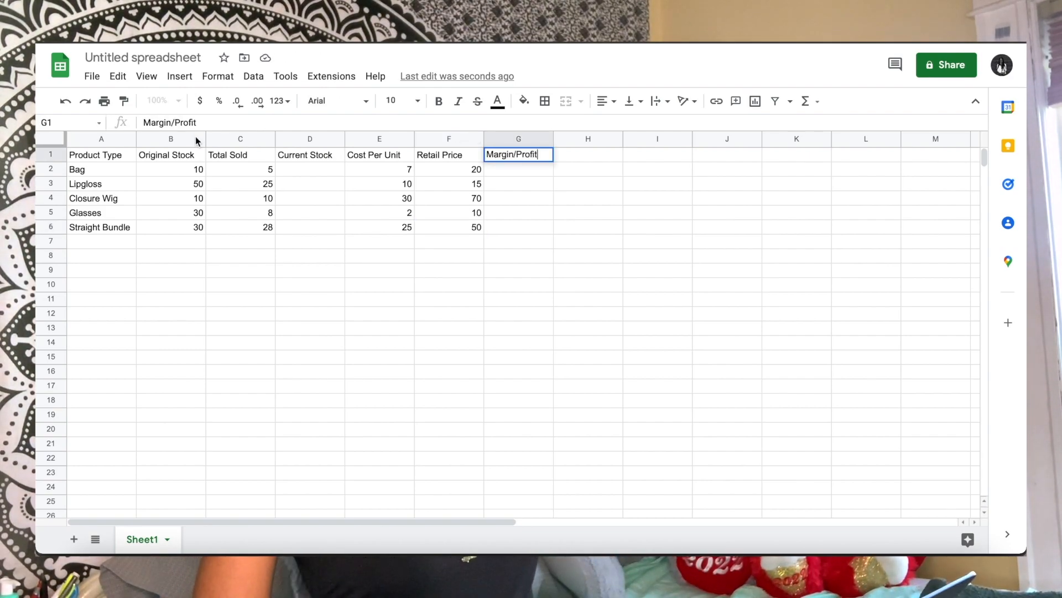
pyautogui.click(51, 155)
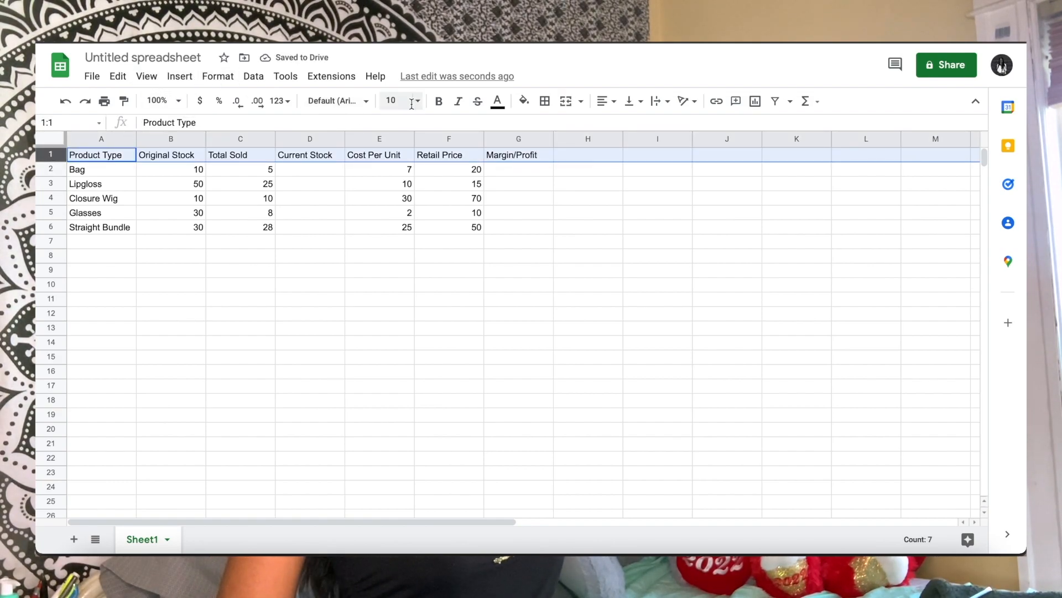
pyautogui.click(446, 109)
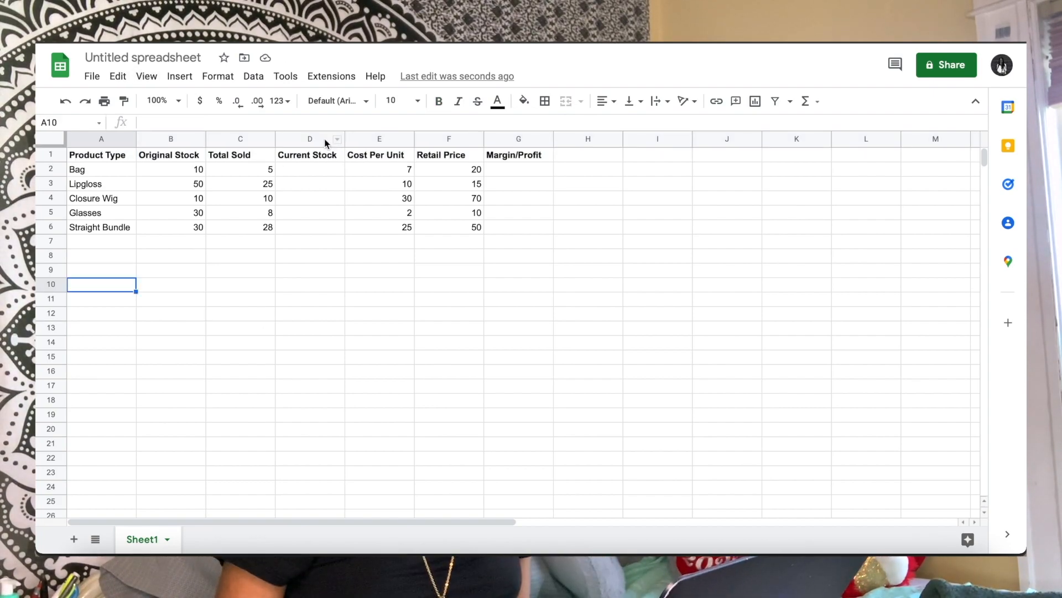
# Format the Cost Per Unit column E with the Currency number format
pyautogui.click(321, 139)
pyautogui.click(380, 139)
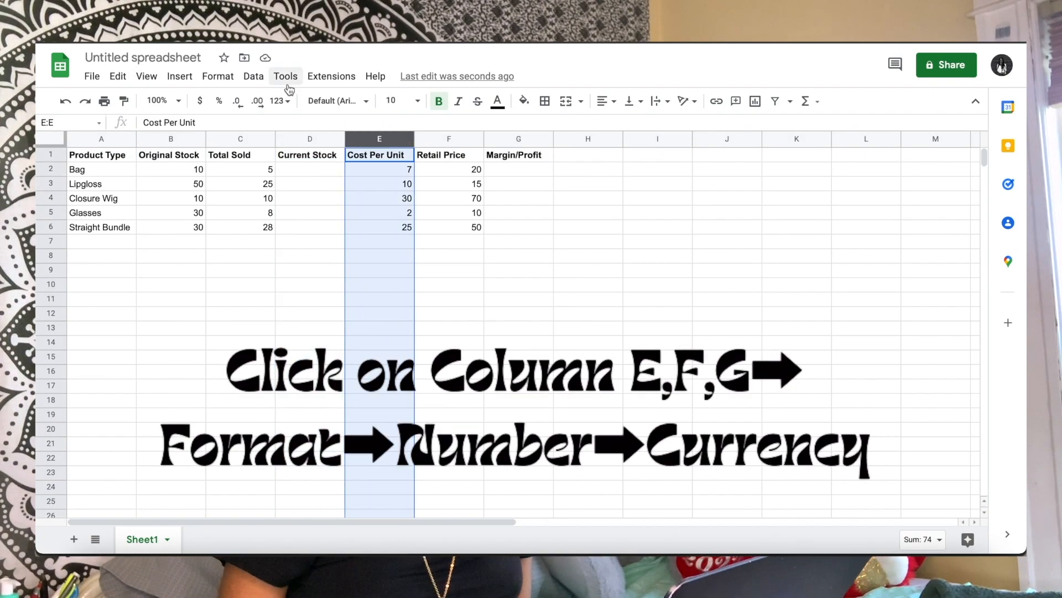
pyautogui.click(218, 76)
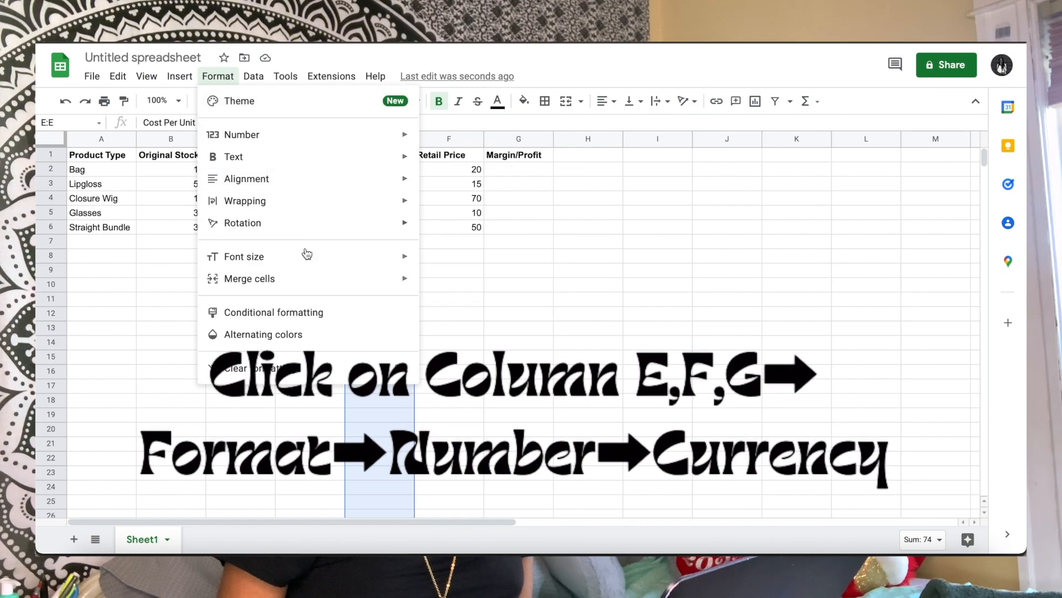
pyautogui.moveTo(320, 167)
pyautogui.moveTo(396, 135)
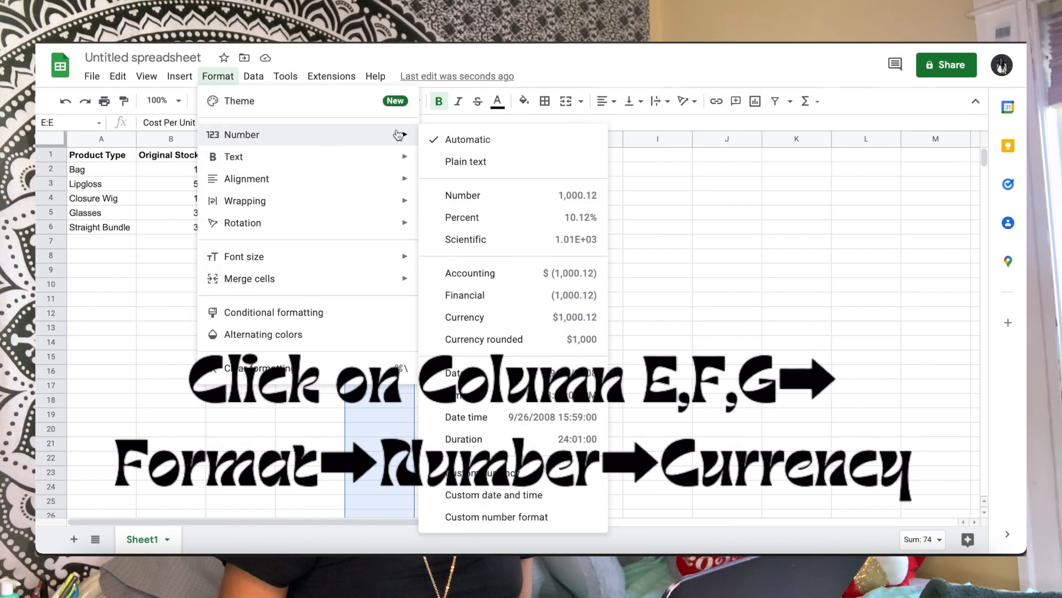
pyautogui.click(466, 318)
pyautogui.click(449, 139)
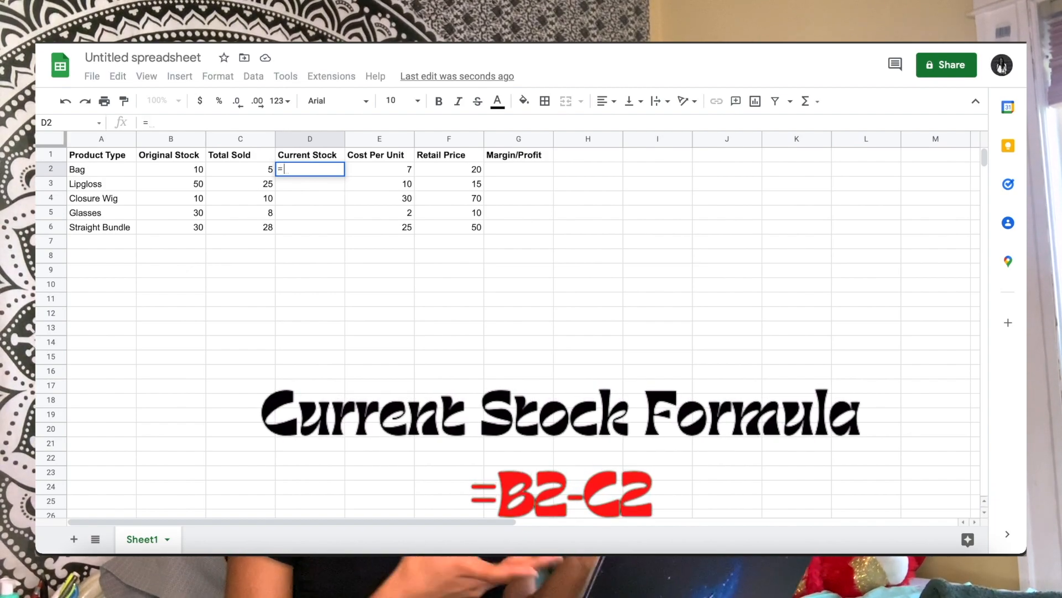
# Calculate Current Stock with the formula =B2-C2 in D2 and accept the suggested autofill for D3 to D6
pyautogui.write('=')
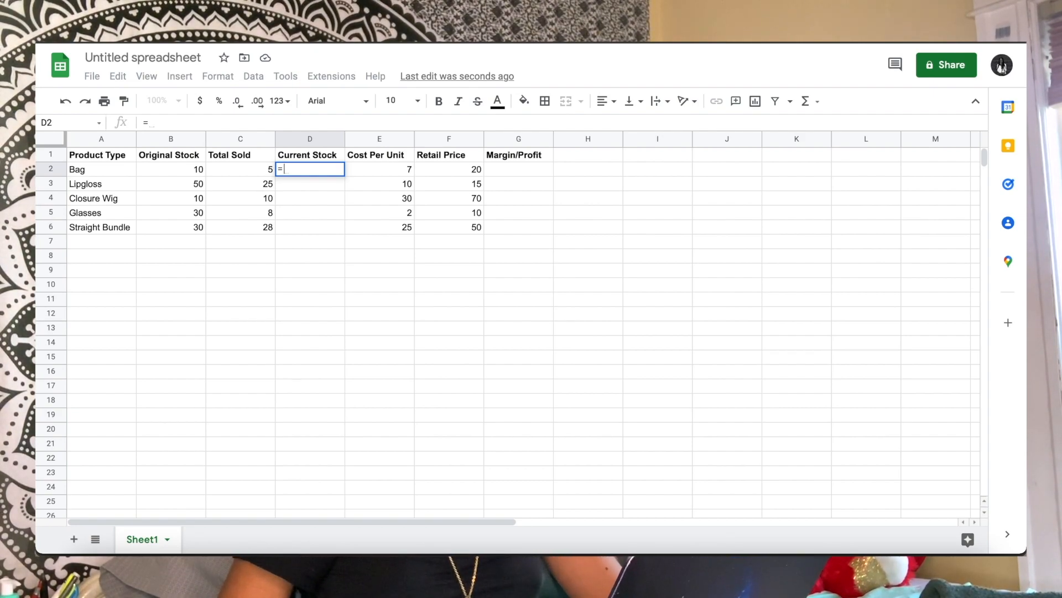
pyautogui.write('B2')
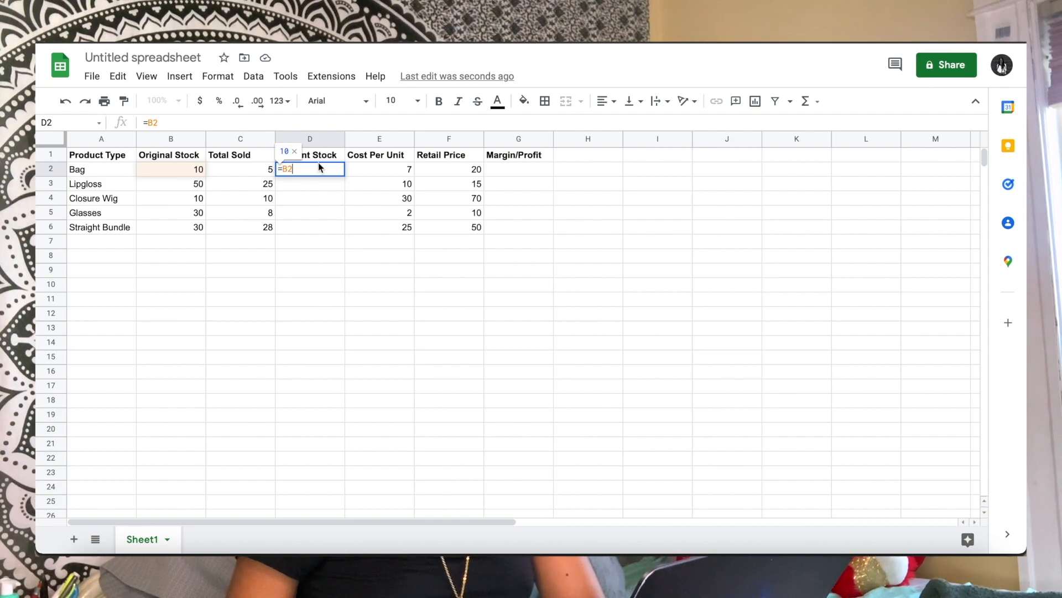
pyautogui.write('-')
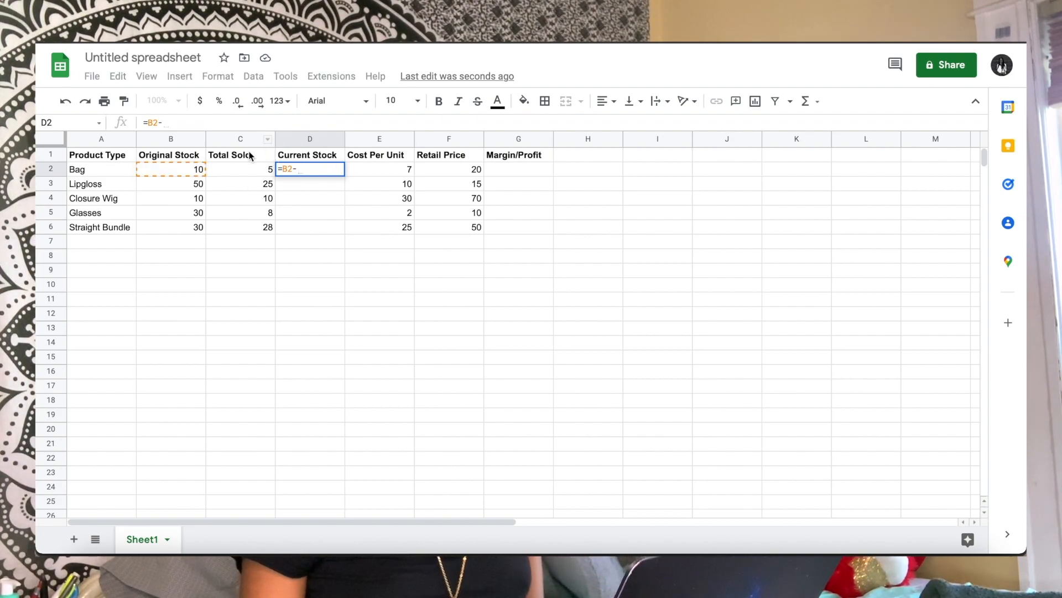
pyautogui.write('C2')
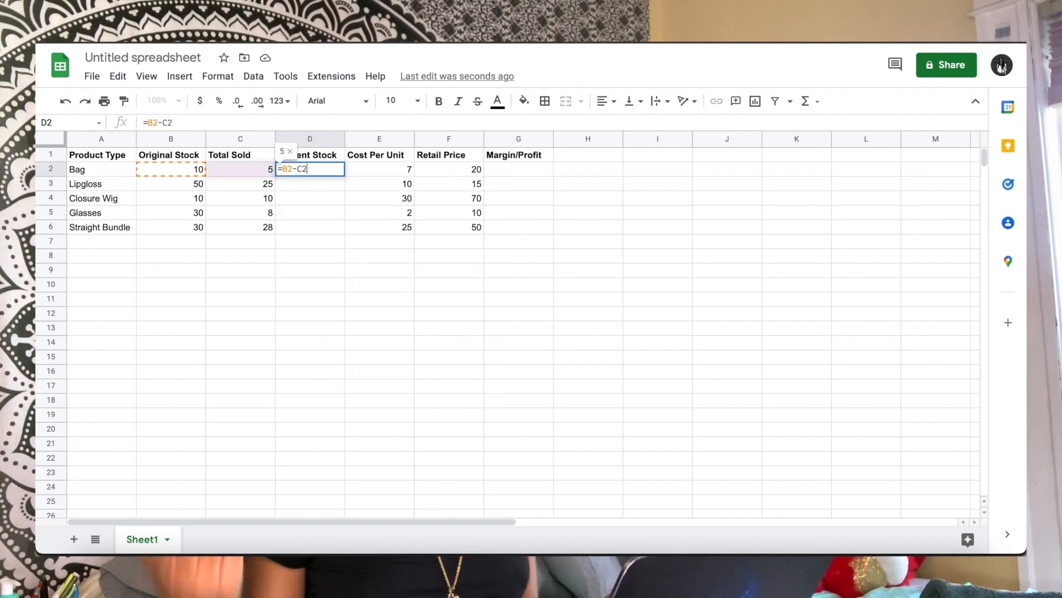
pyautogui.press('Return')
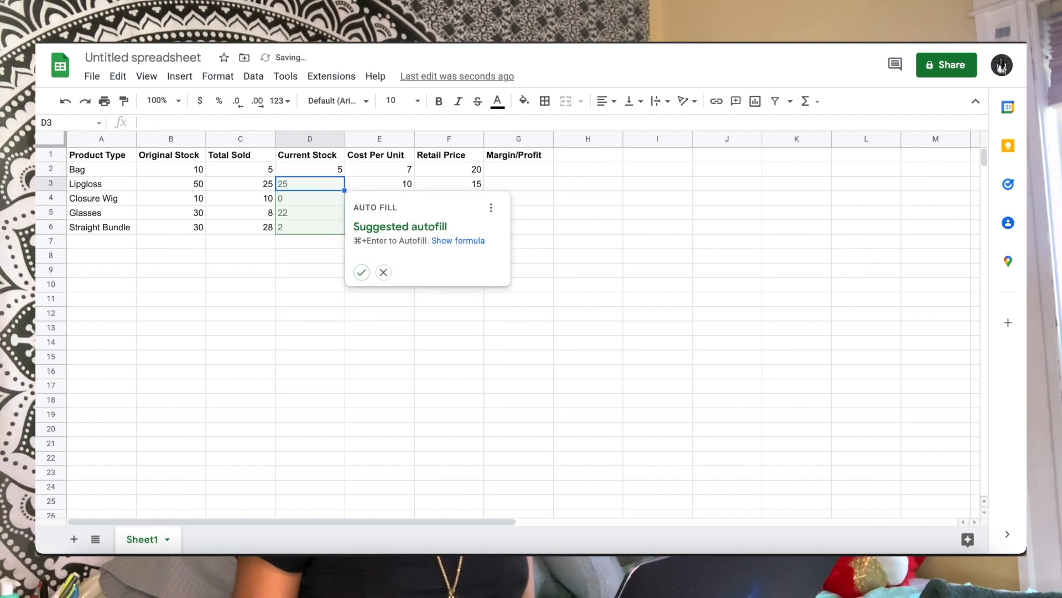
pyautogui.click(361, 272)
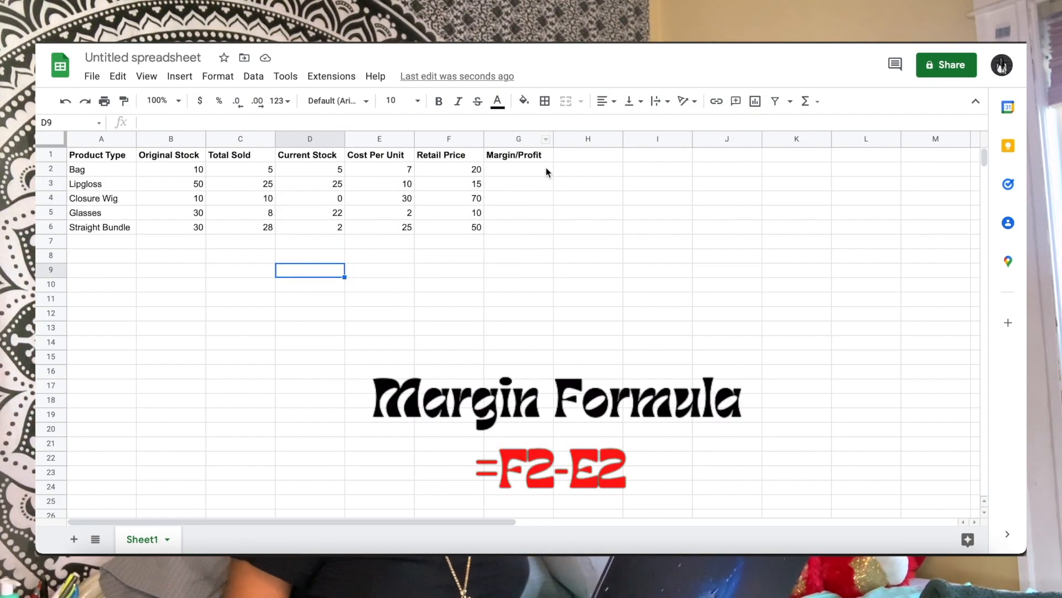
# Calculate the Bag's Margin/Profit in G2 with the formula =F2-E2
pyautogui.click(506, 172)
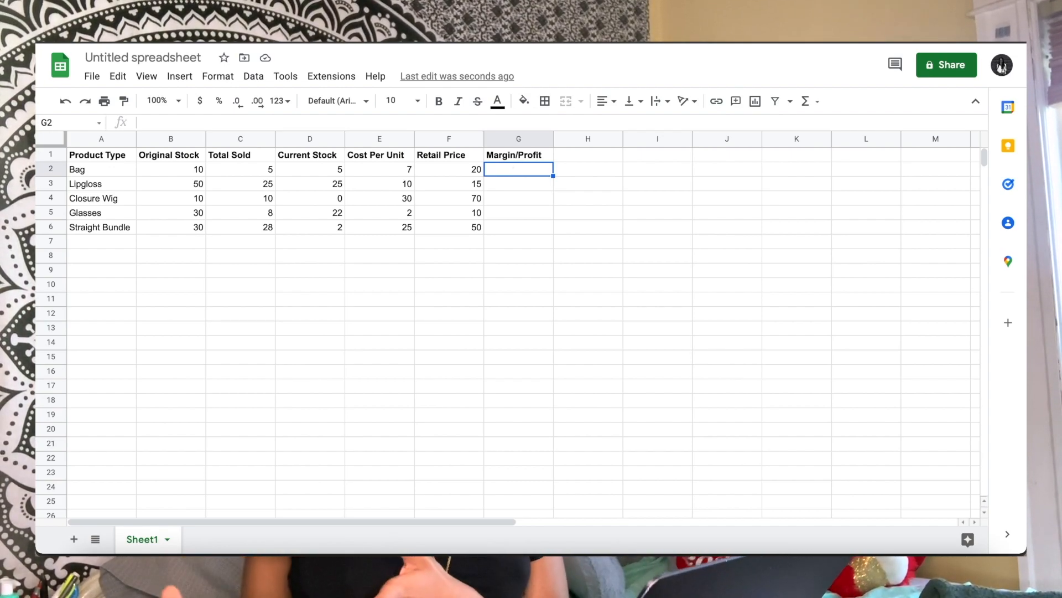
pyautogui.write('=')
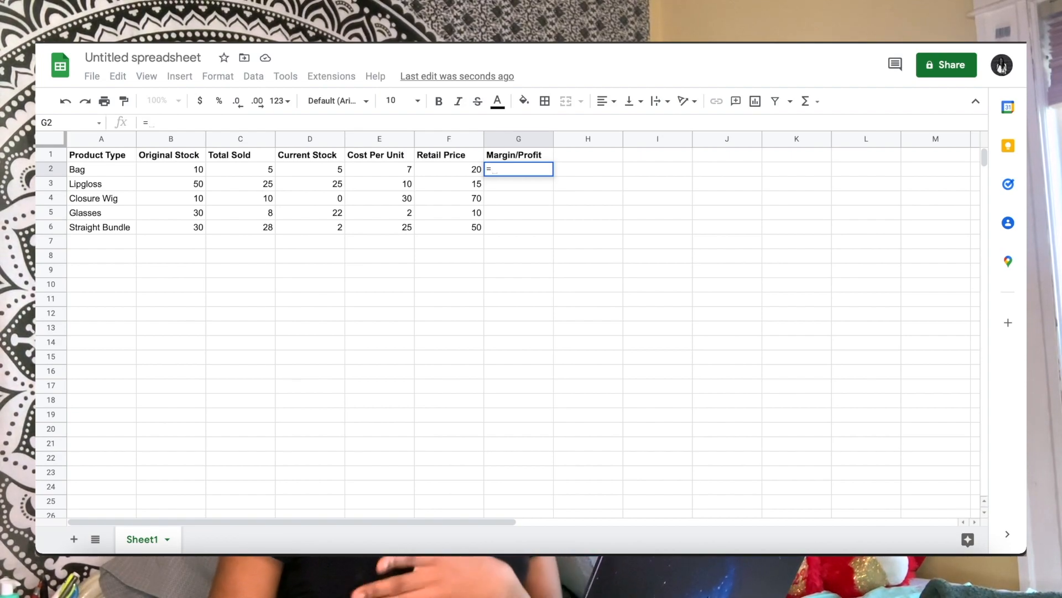
pyautogui.write('F2')
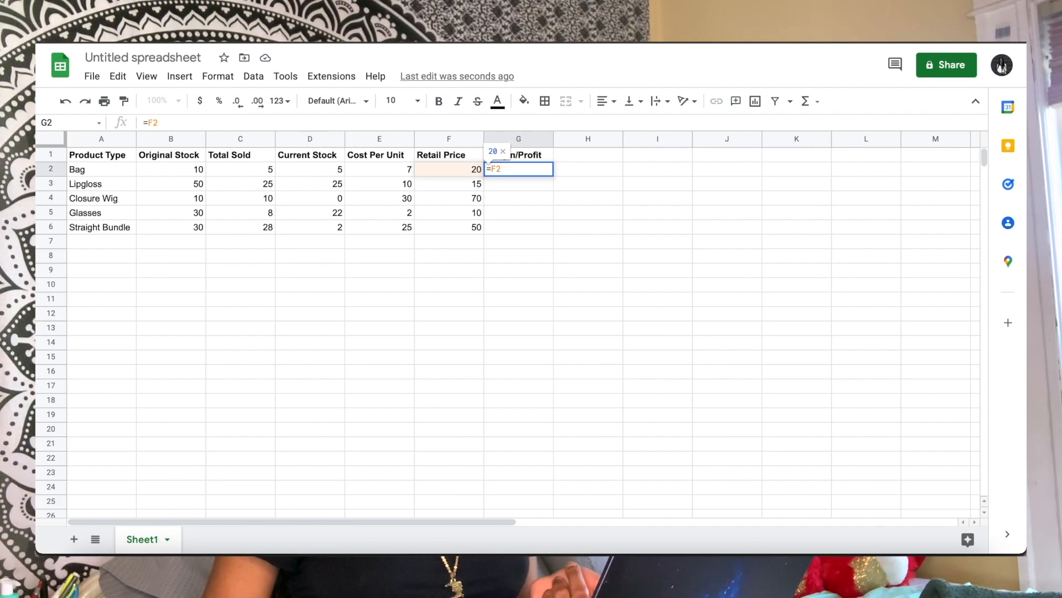
pyautogui.write('-')
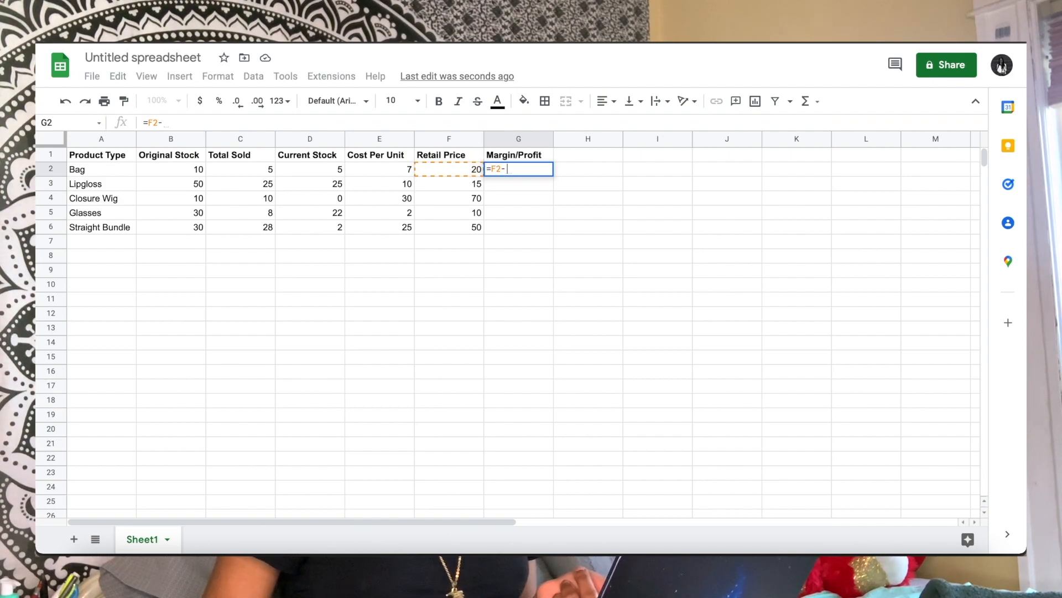
pyautogui.write('E')
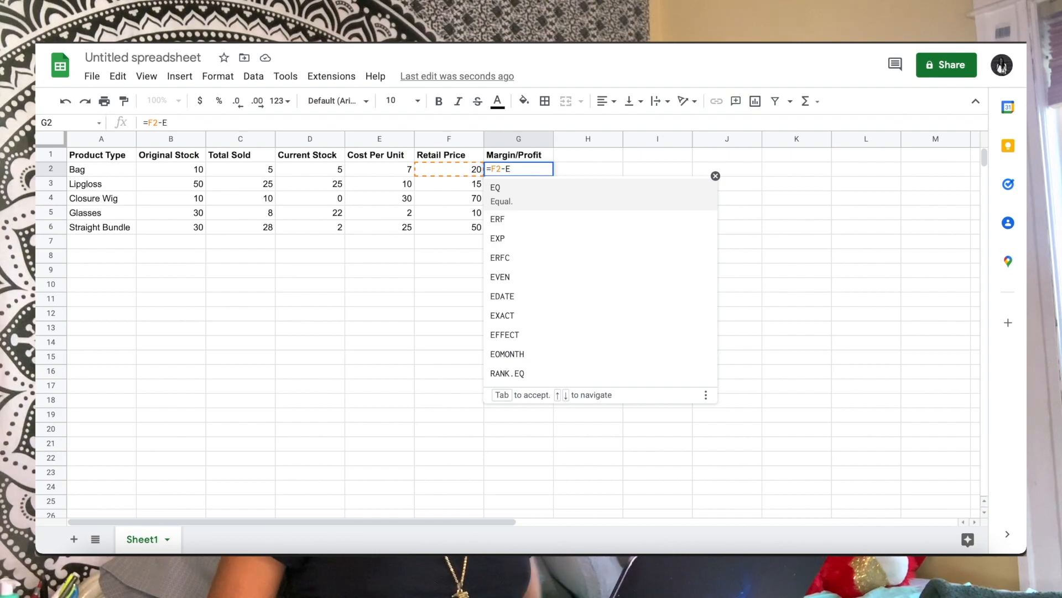
pyautogui.write('2')
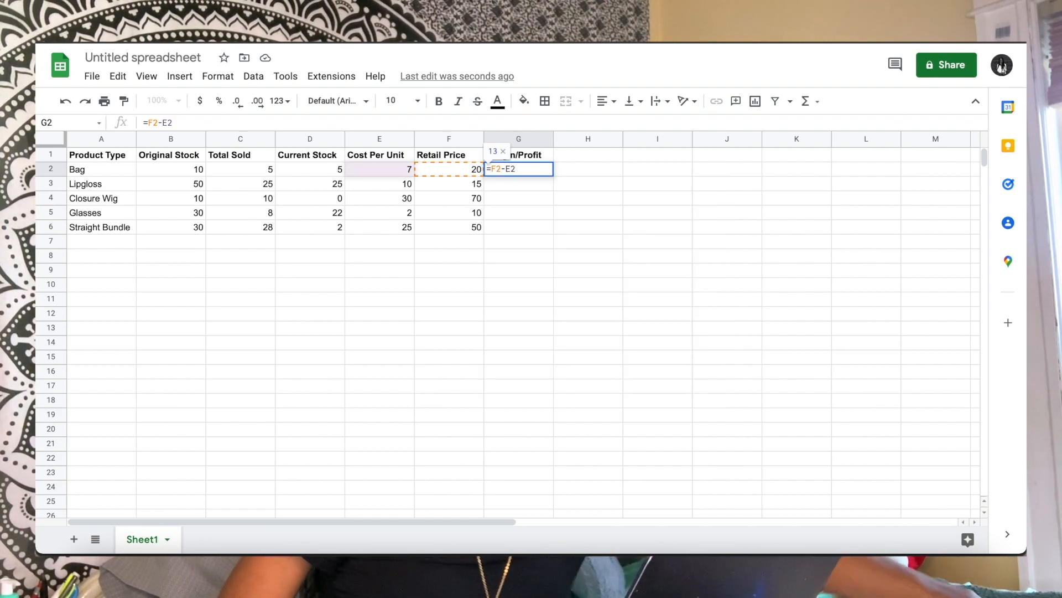
pyautogui.press('Return')
pyautogui.click(518, 327)
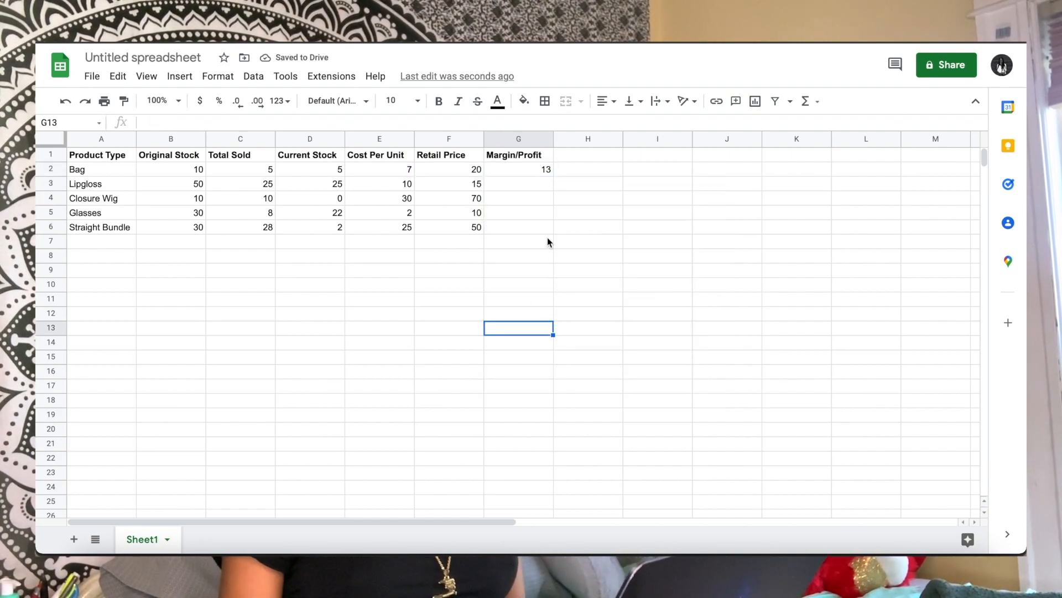
# Copy the margin formula from G2 down to G6 for the remaining products
pyautogui.click(531, 169)
pyautogui.moveTo(554, 177); pyautogui.dragTo(555, 227)
pyautogui.click(576, 242)
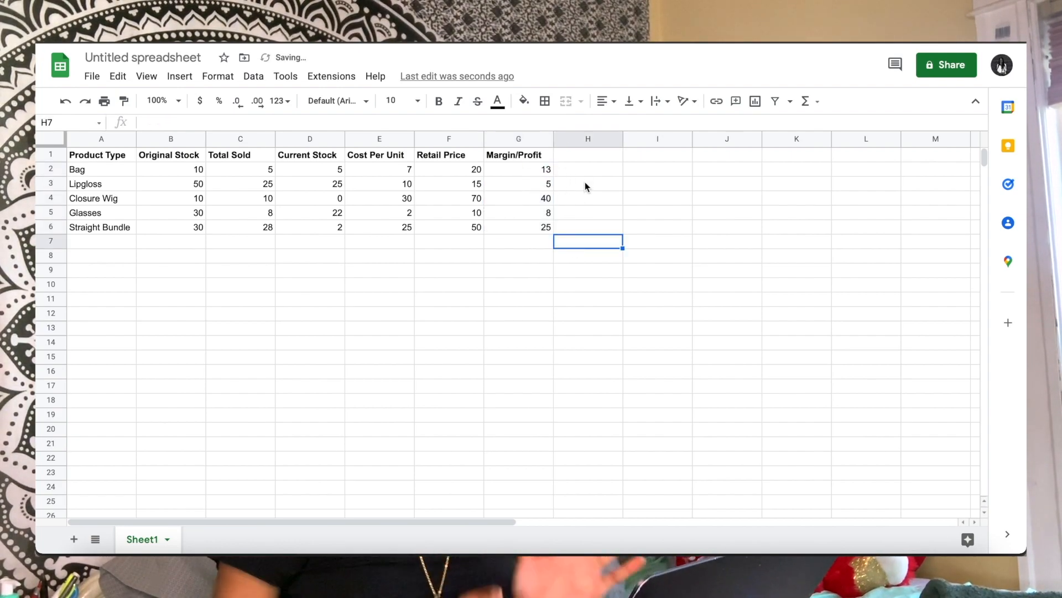
# Format the Margin/Profit column G with the Currency number format
pyautogui.click(520, 139)
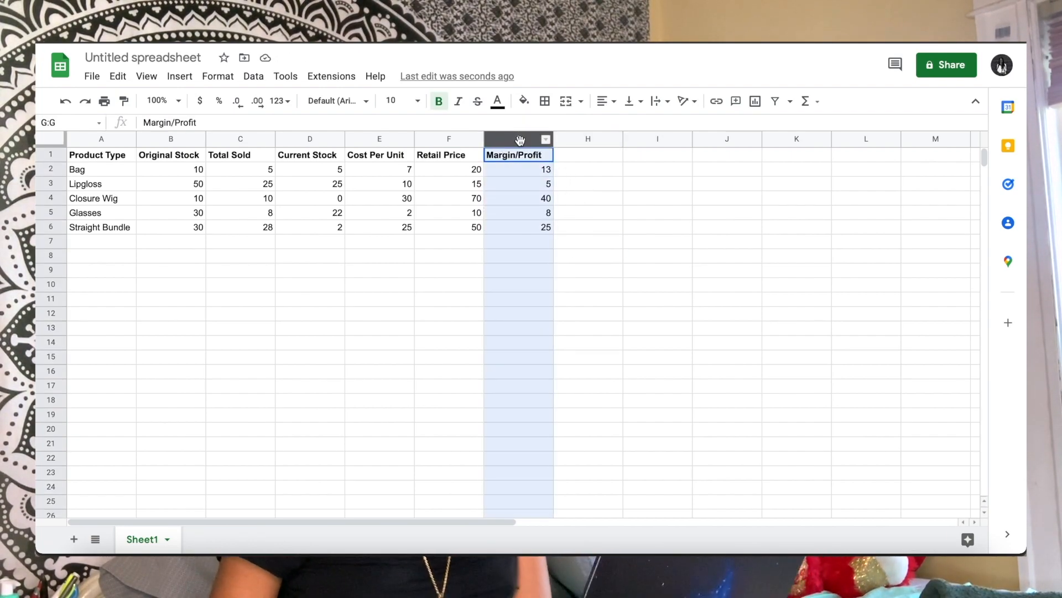
pyautogui.click(218, 77)
pyautogui.moveTo(265, 136)
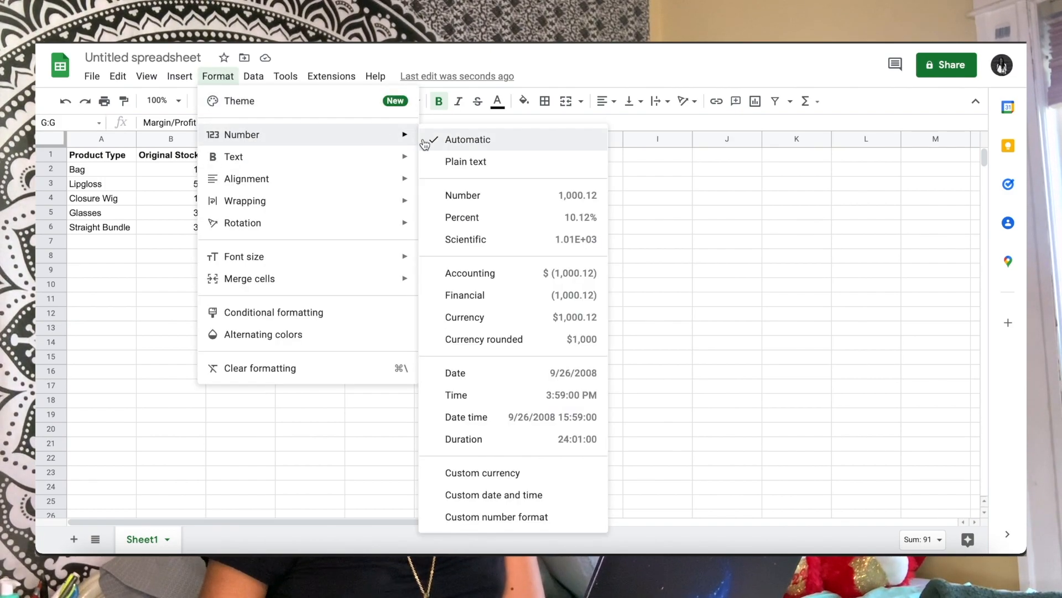
pyautogui.click(465, 318)
# Format the Retail Price column F with the Currency number format
pyautogui.click(460, 140)
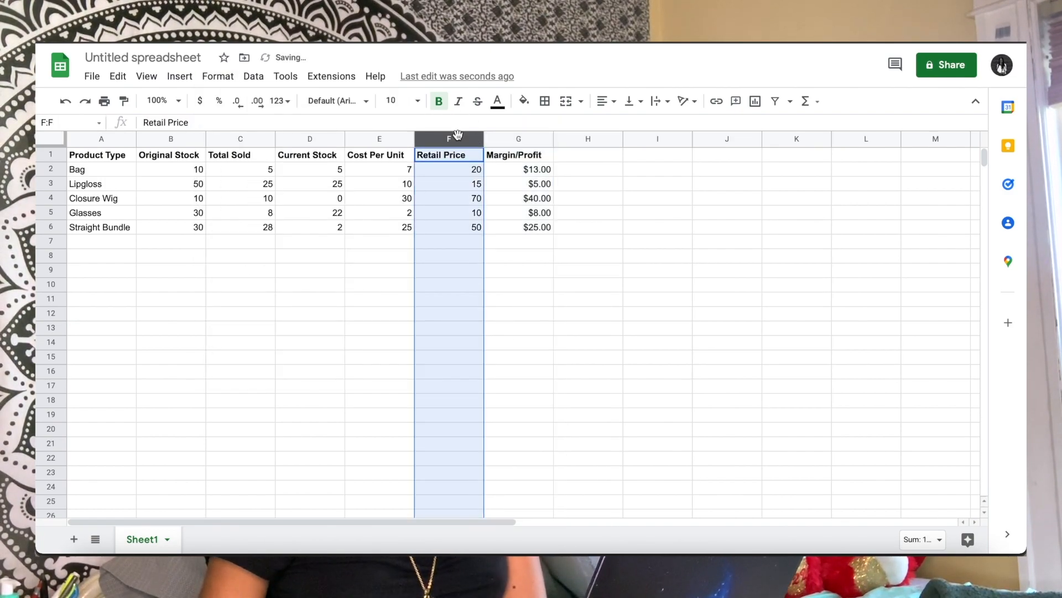
pyautogui.click(216, 77)
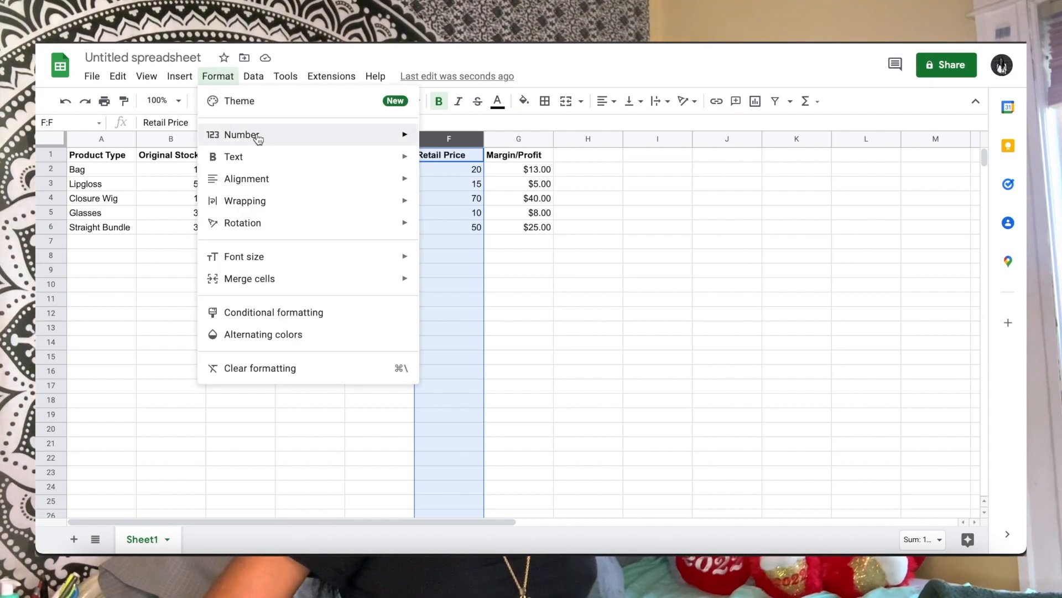
pyautogui.moveTo(233, 135)
pyautogui.click(467, 320)
pyautogui.click(460, 285)
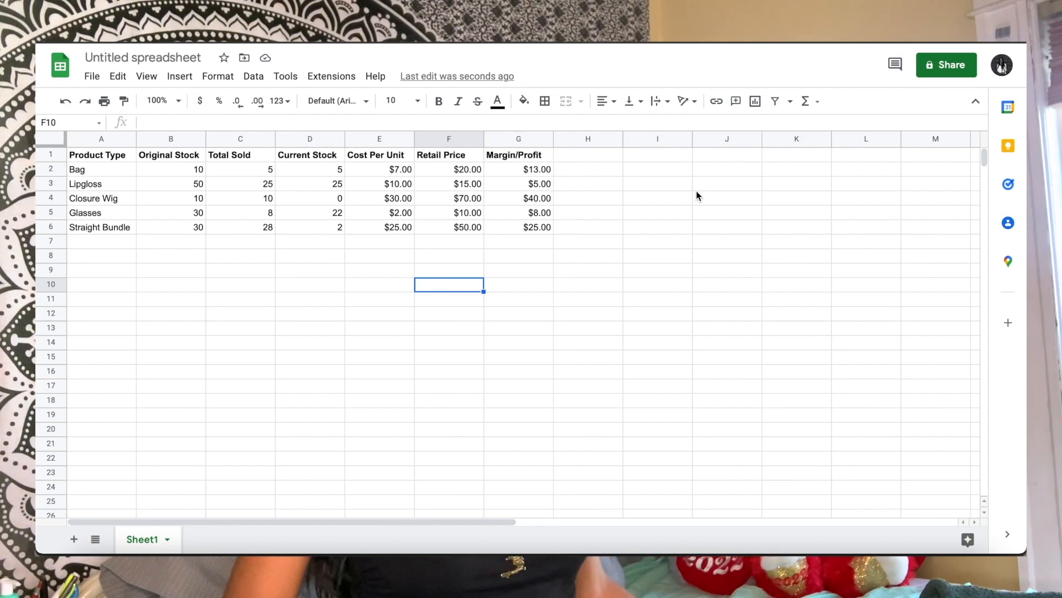
# Enter the headers Out Of Pocket in H1, Gross Sales in I1 and Profit in J1
pyautogui.click(607, 157)
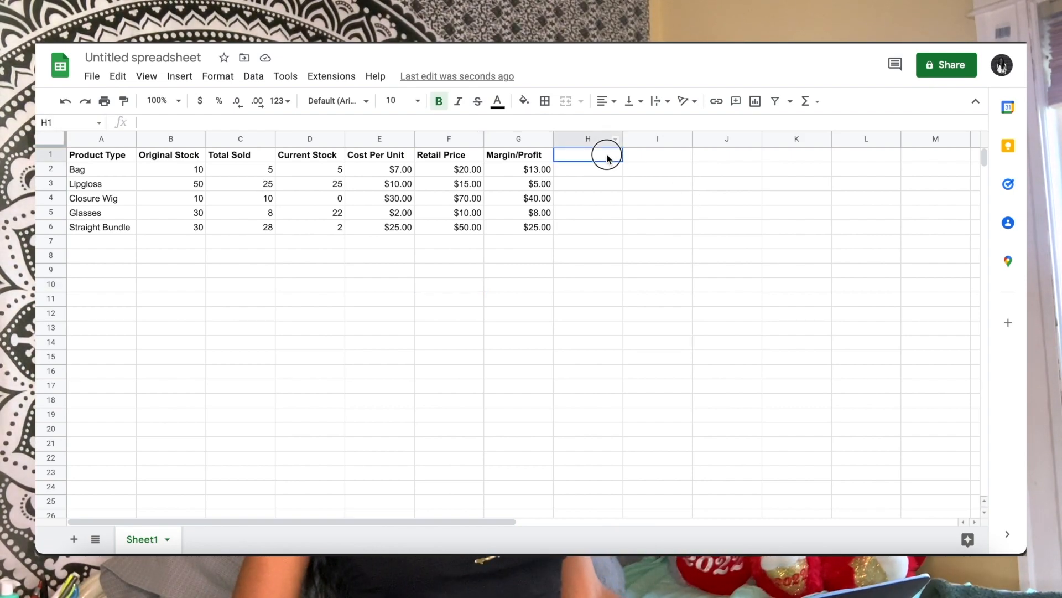
pyautogui.write('Out O')
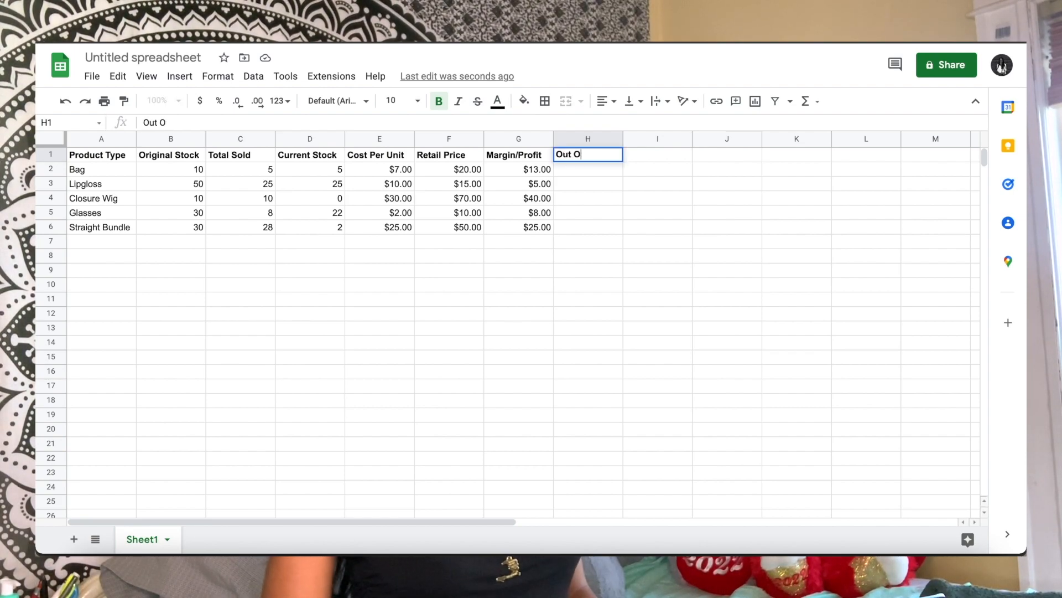
pyautogui.write('f Pocket')
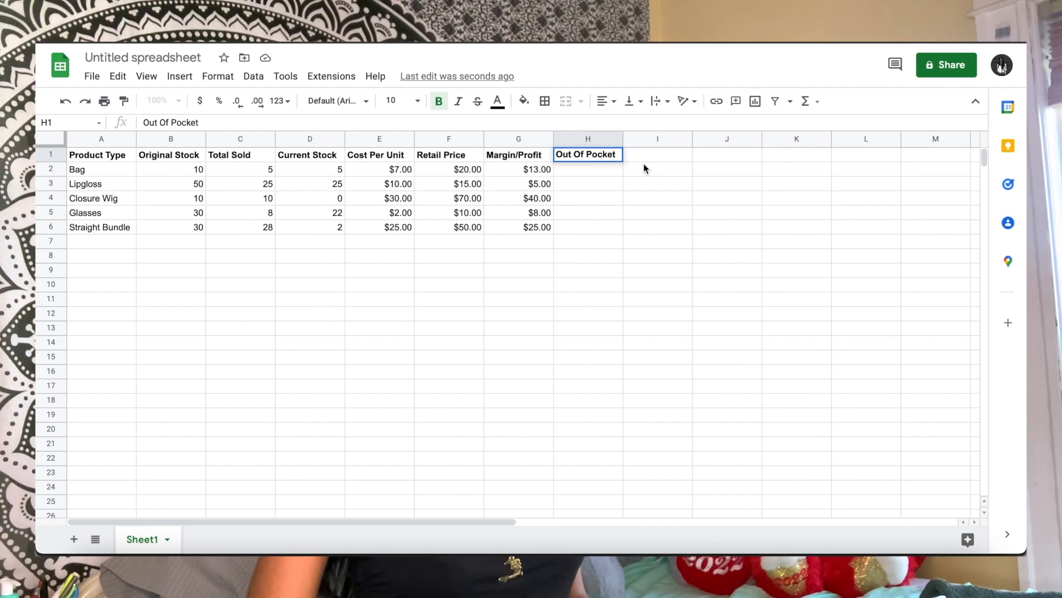
pyautogui.click(647, 156)
pyautogui.write('Gross ')
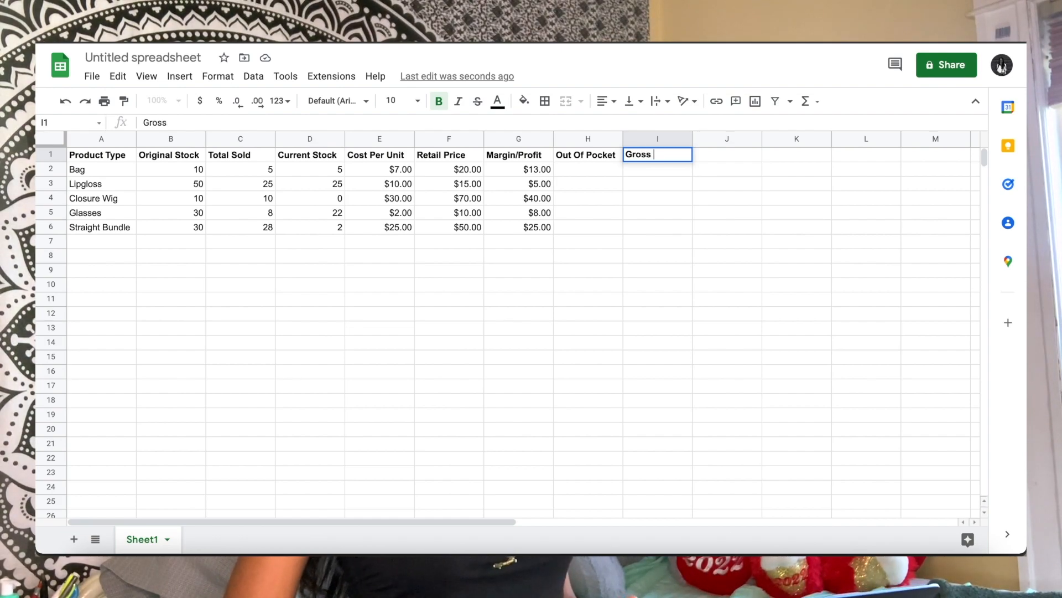
pyautogui.write('Sales')
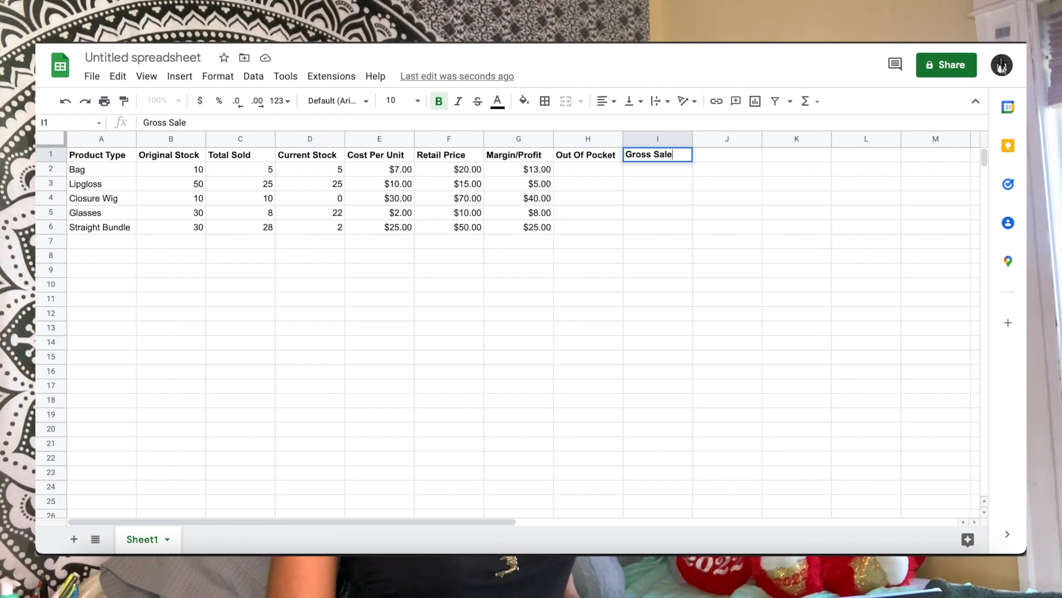
pyautogui.click(713, 162)
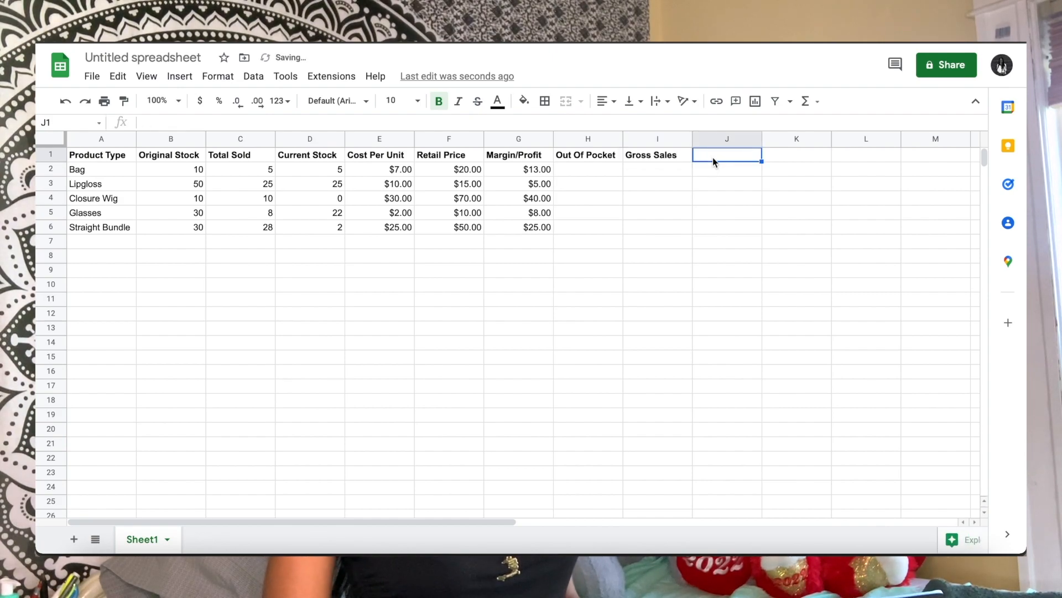
pyautogui.write('Profit')
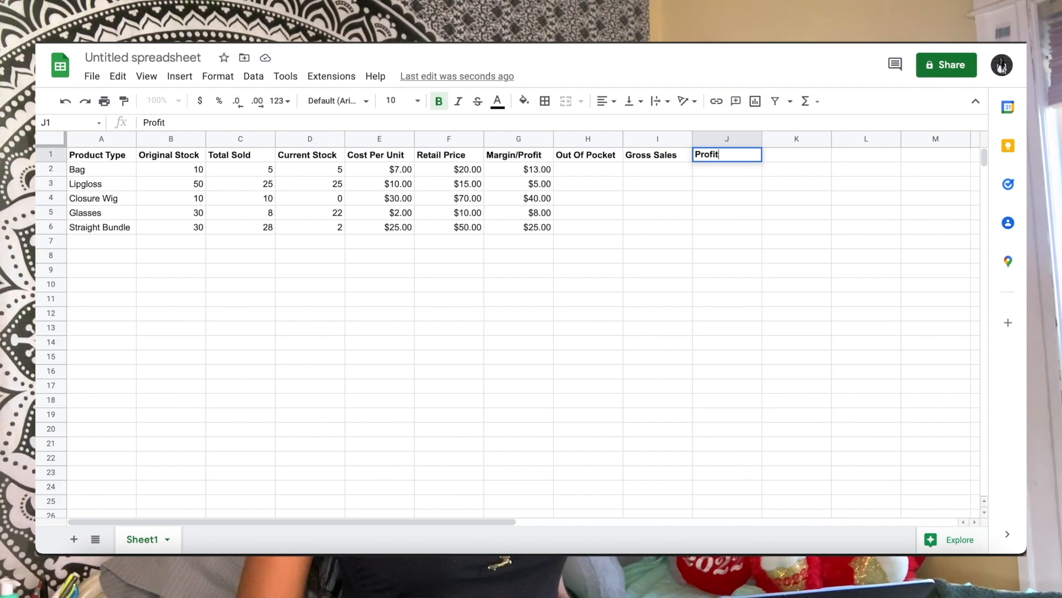
pyautogui.click(725, 358)
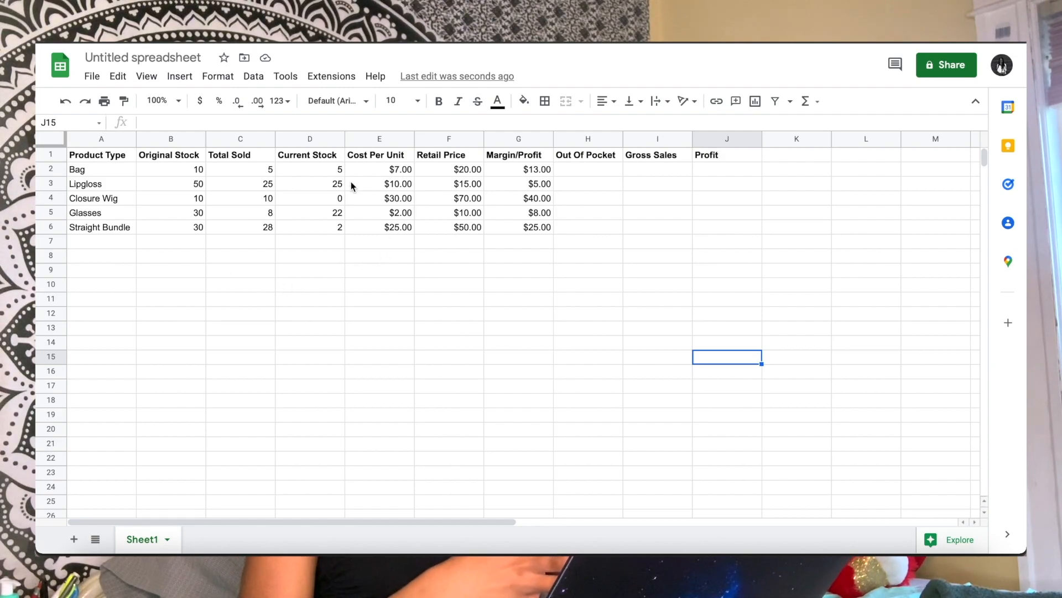
# Enter the Out Of Pocket formula =B2*E2 in H2 and autofill it down to H6 for the remaining products
pyautogui.click(569, 172)
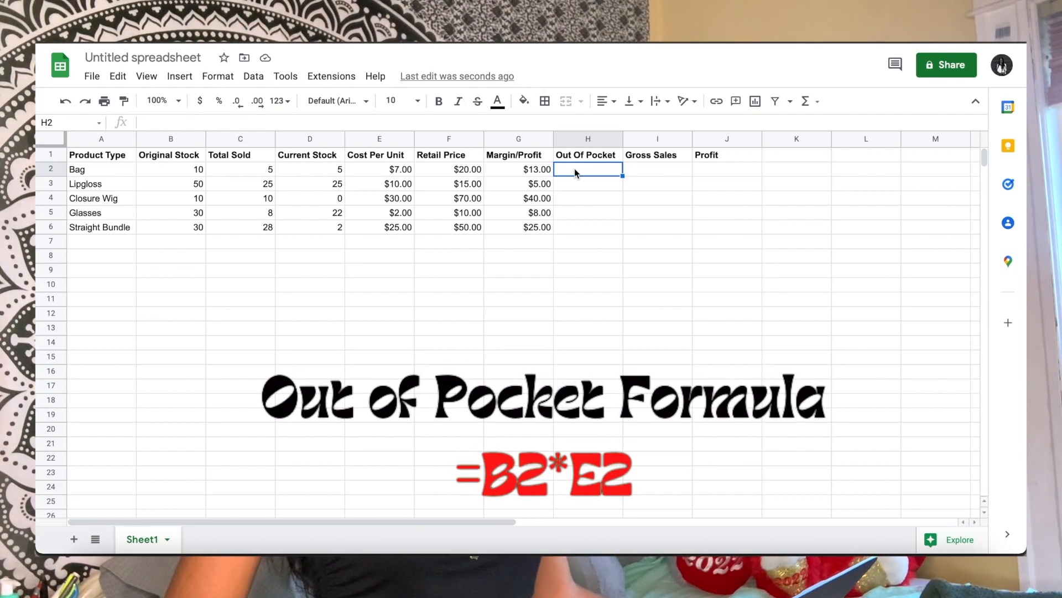
pyautogui.write('=')
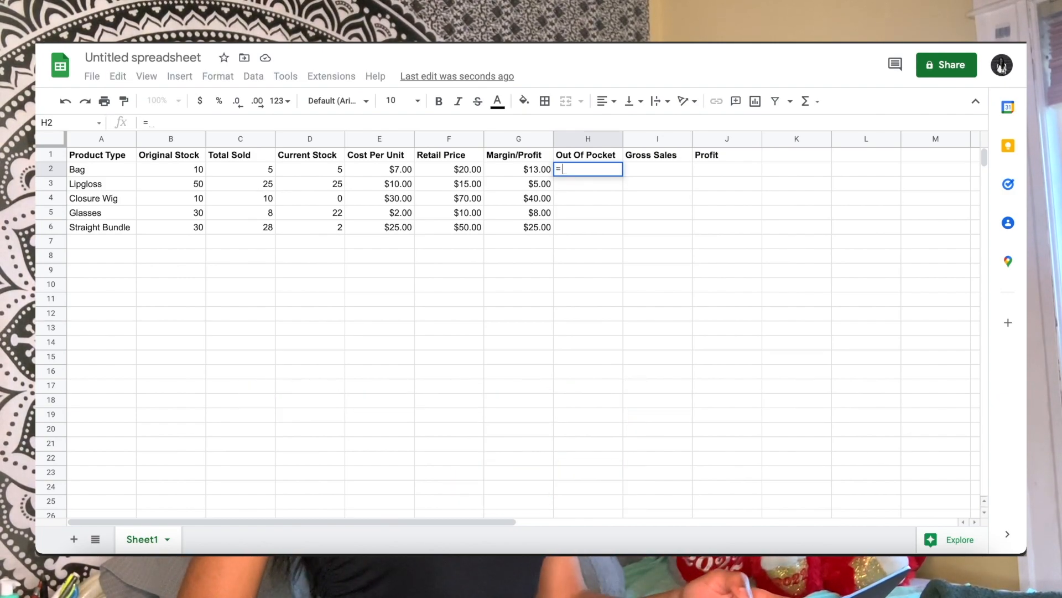
pyautogui.write('B')
pyautogui.write('2')
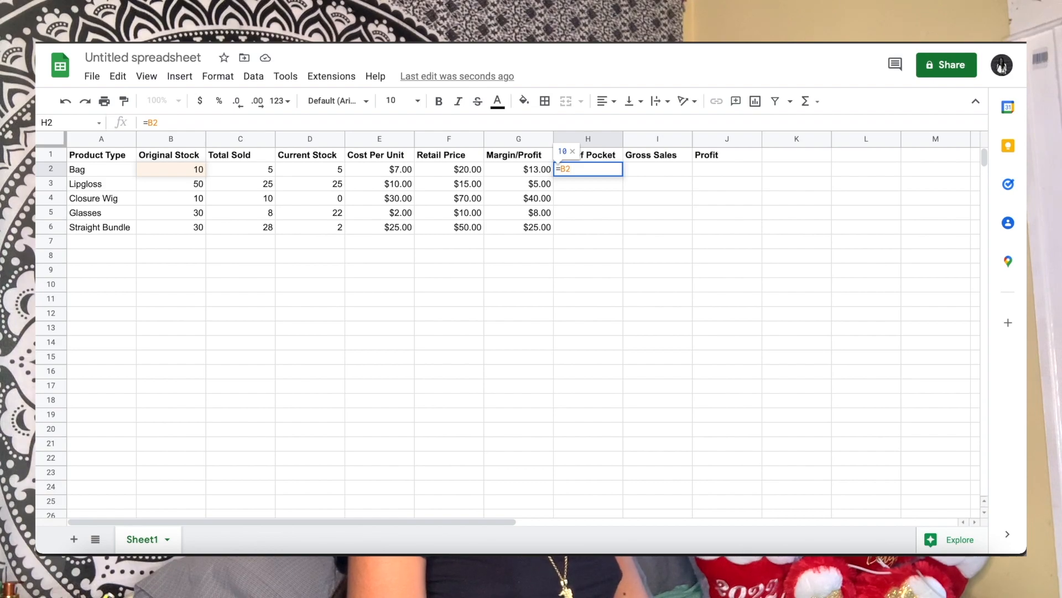
pyautogui.write('*')
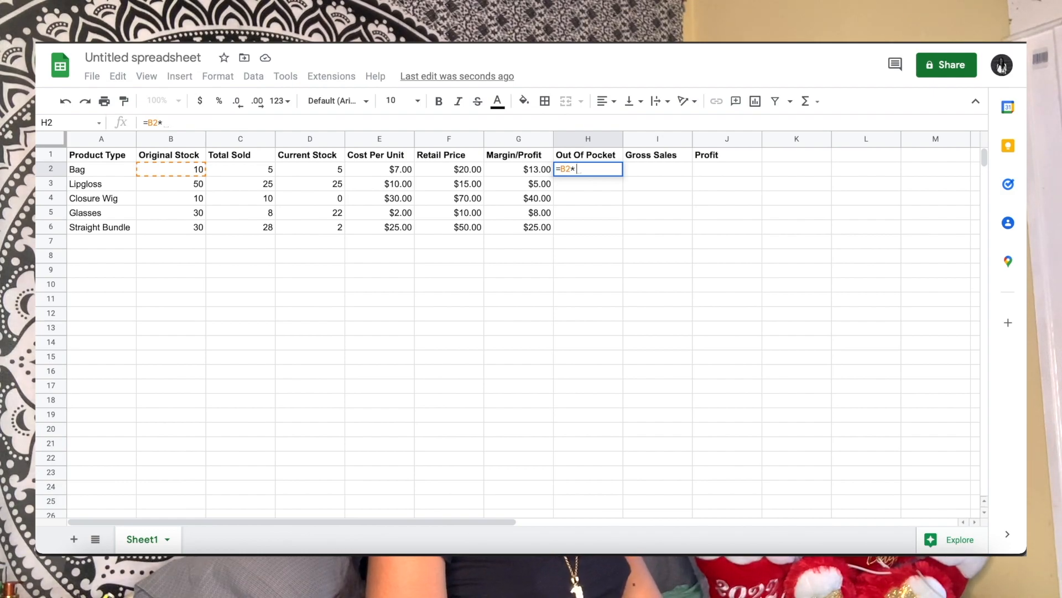
pyautogui.write('E2')
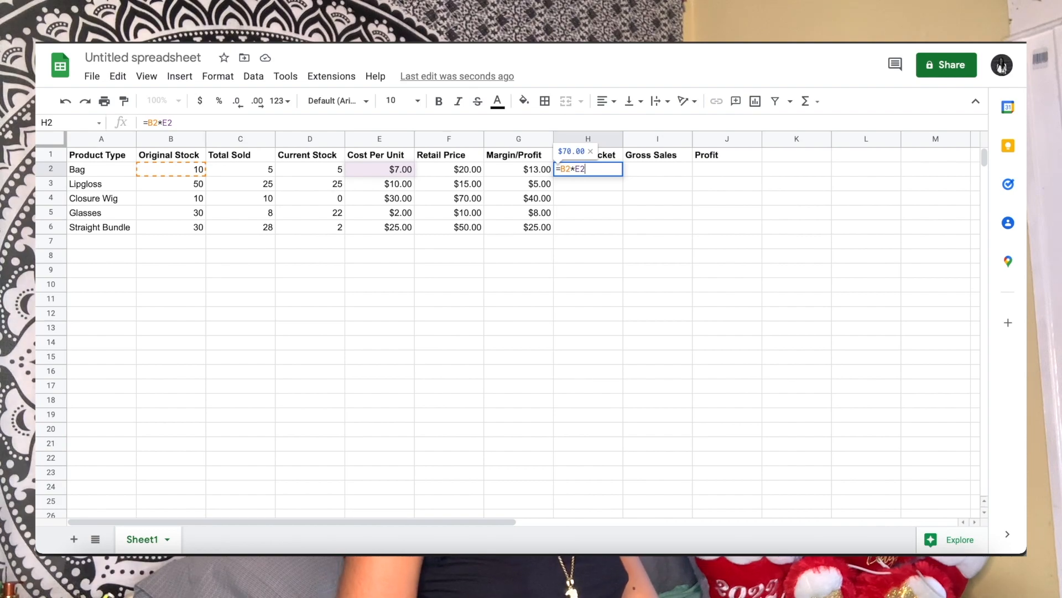
pyautogui.press('Return')
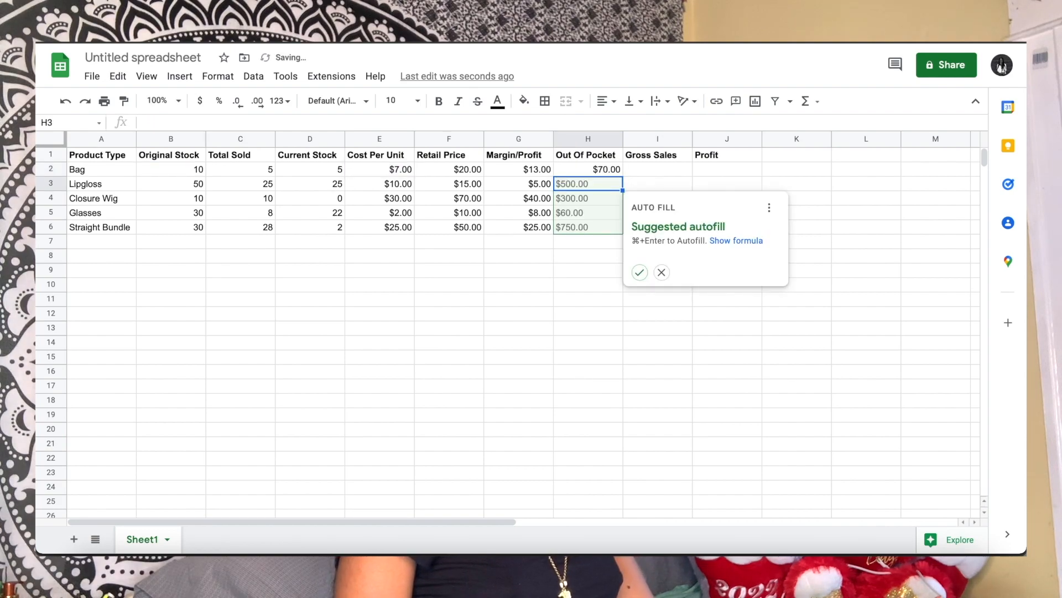
pyautogui.click(640, 272)
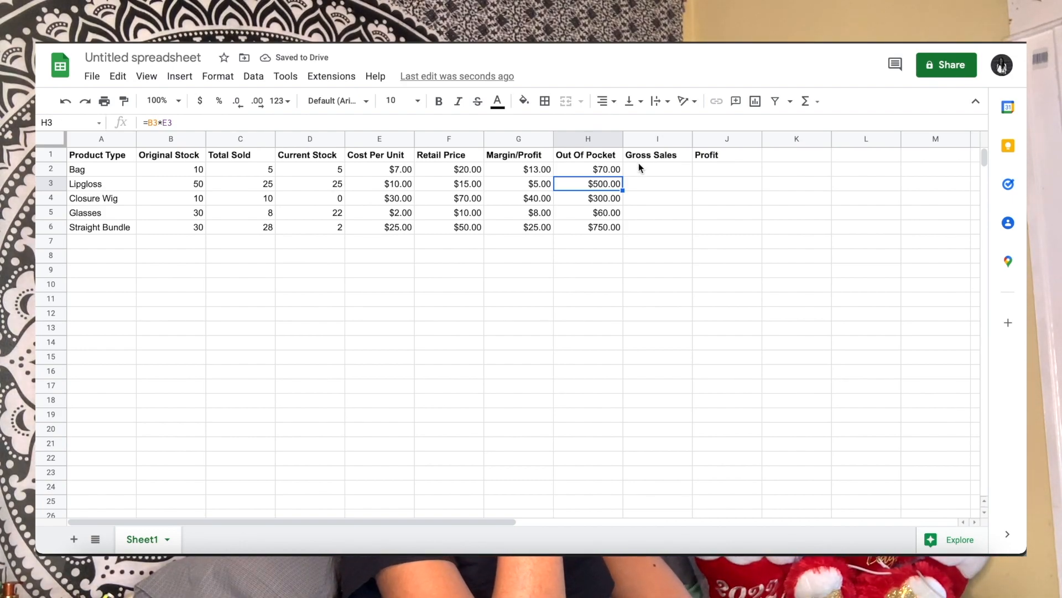
pyautogui.click(637, 284)
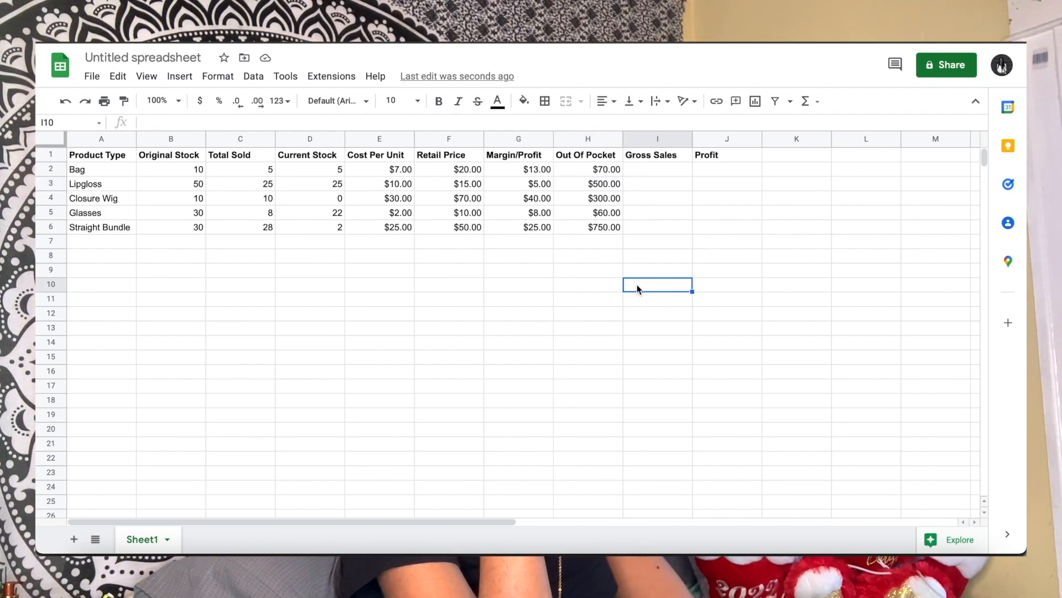
# Enter the Gross Sales formula =C2*F2 in I2 and autofill it down to I6 for the remaining products
pyautogui.click(653, 162)
pyautogui.click(652, 172)
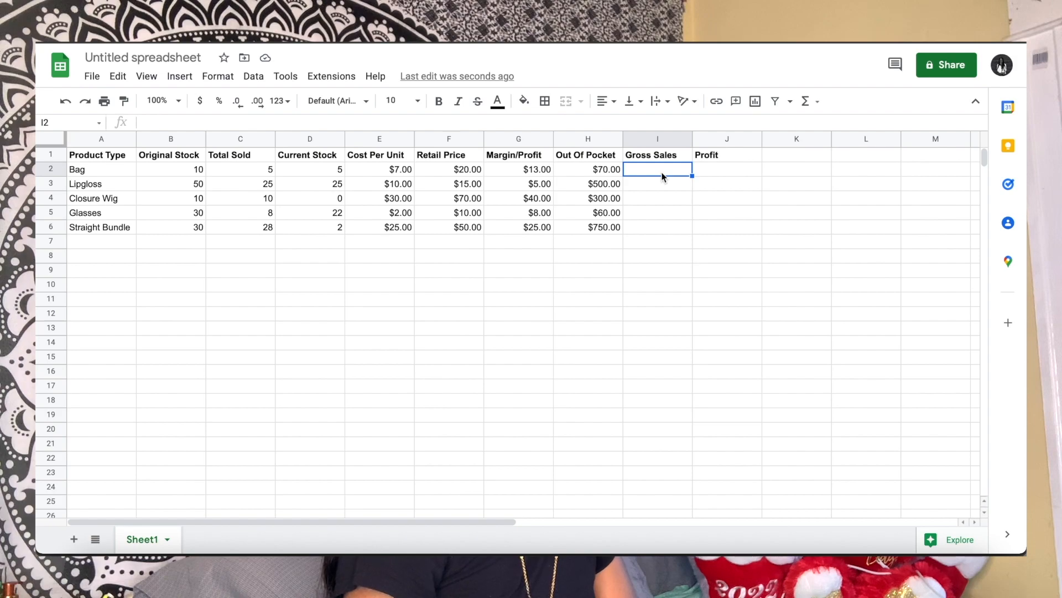
pyautogui.write('=C2*F2')
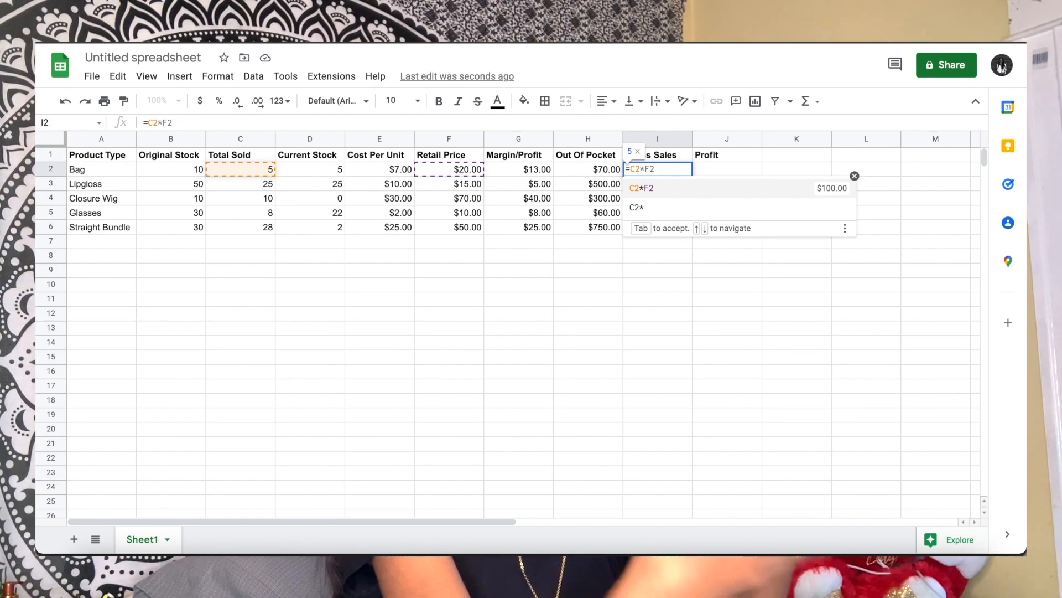
pyautogui.write('*')
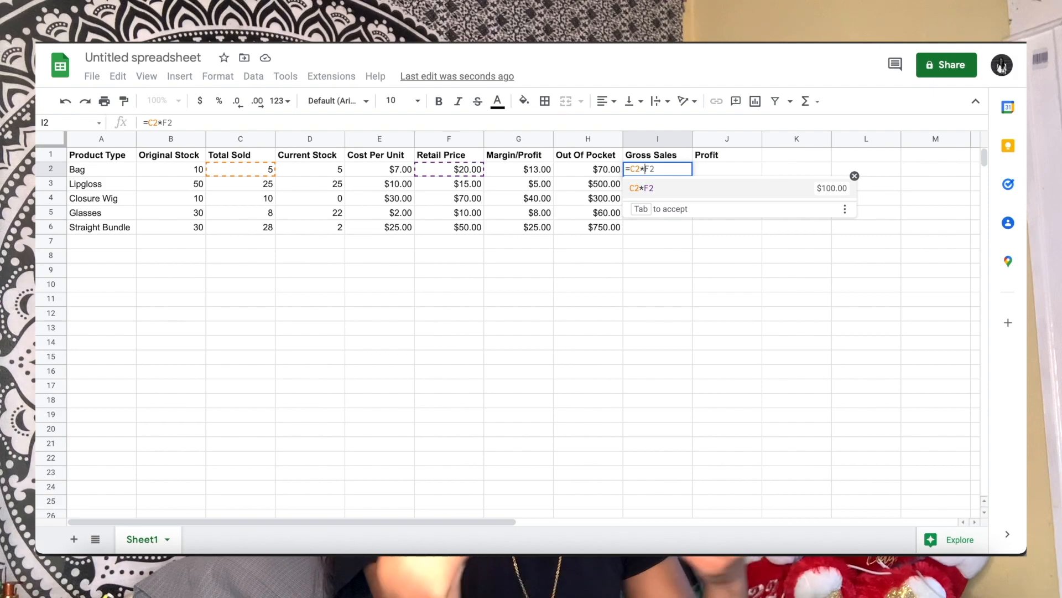
pyautogui.write('F2')
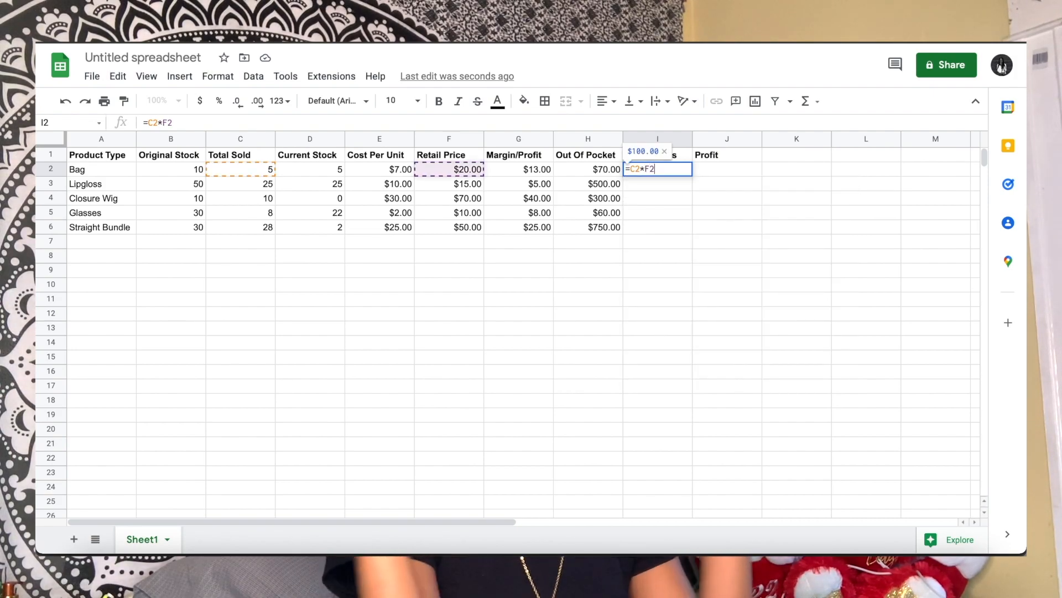
pyautogui.press('Return')
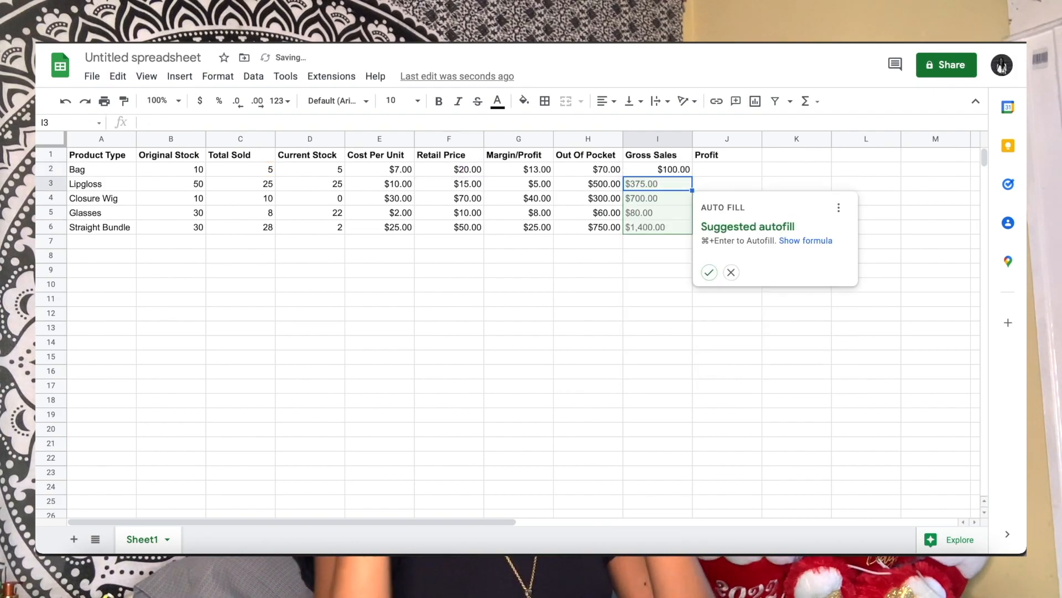
pyautogui.click(710, 273)
pyautogui.click(706, 274)
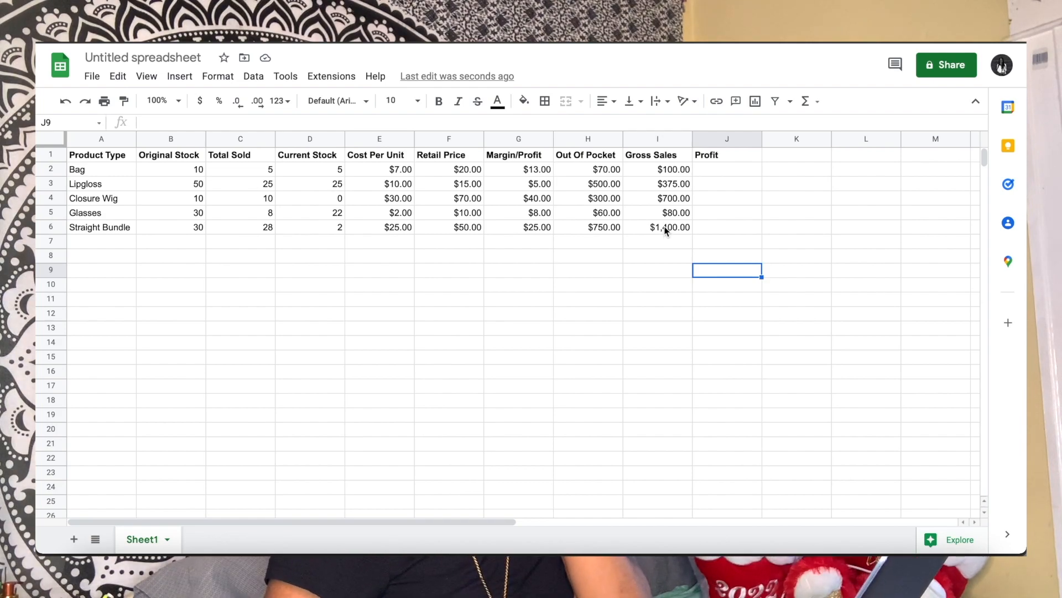
# Enter the Profit formula =I2-H2 in J2 and autofill it down to J6 for the remaining products
pyautogui.click(712, 174)
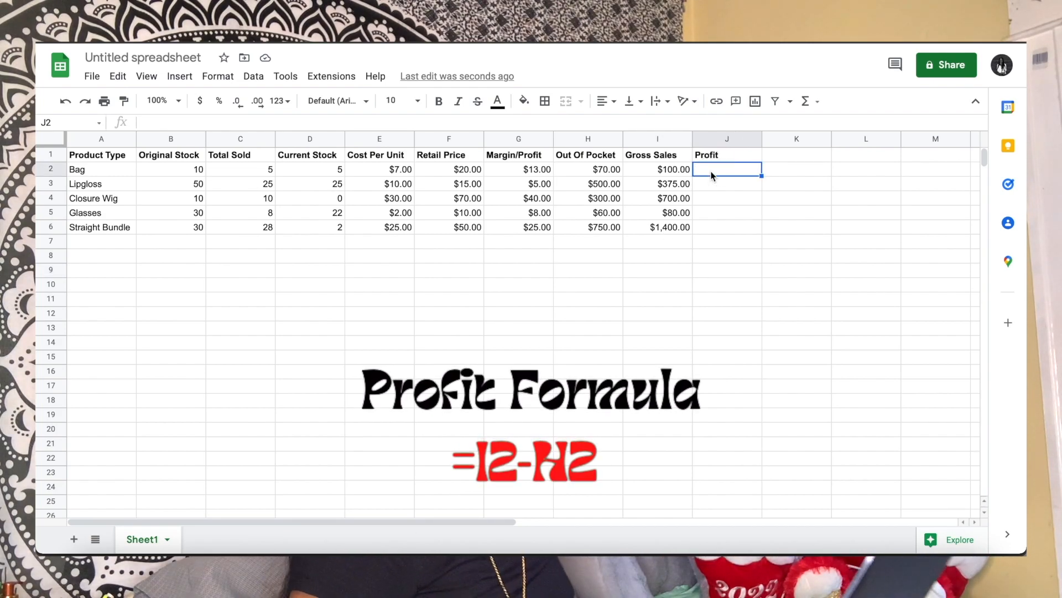
pyautogui.write('=I')
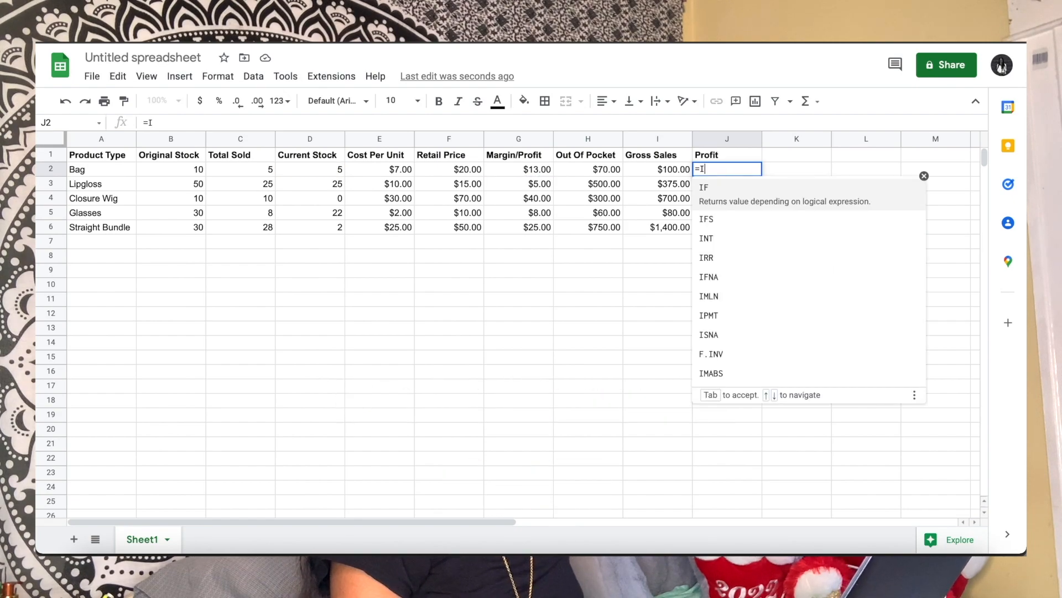
pyautogui.write('2')
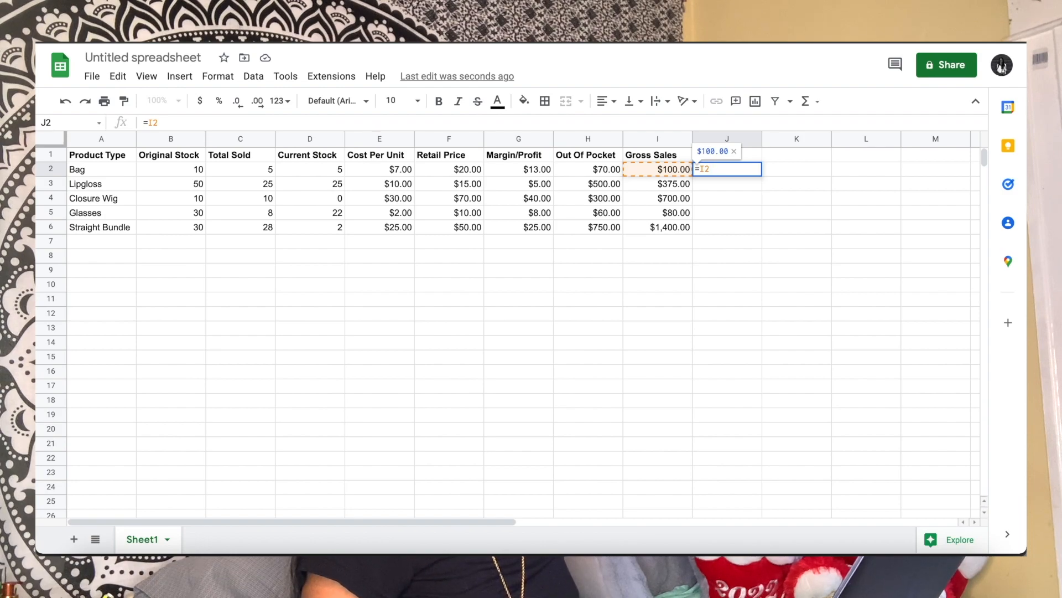
pyautogui.write('-')
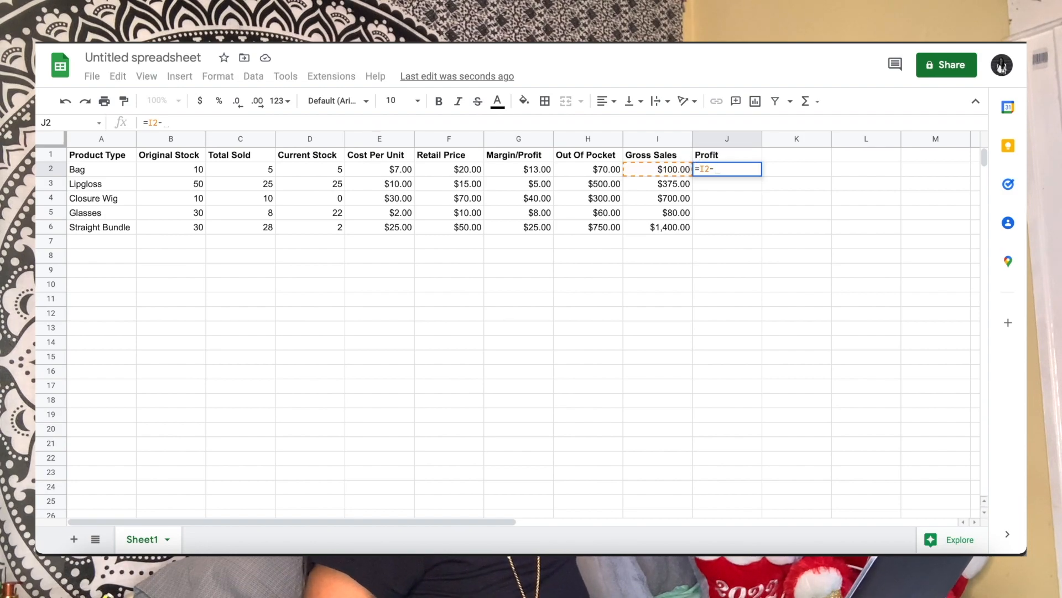
pyautogui.write('H')
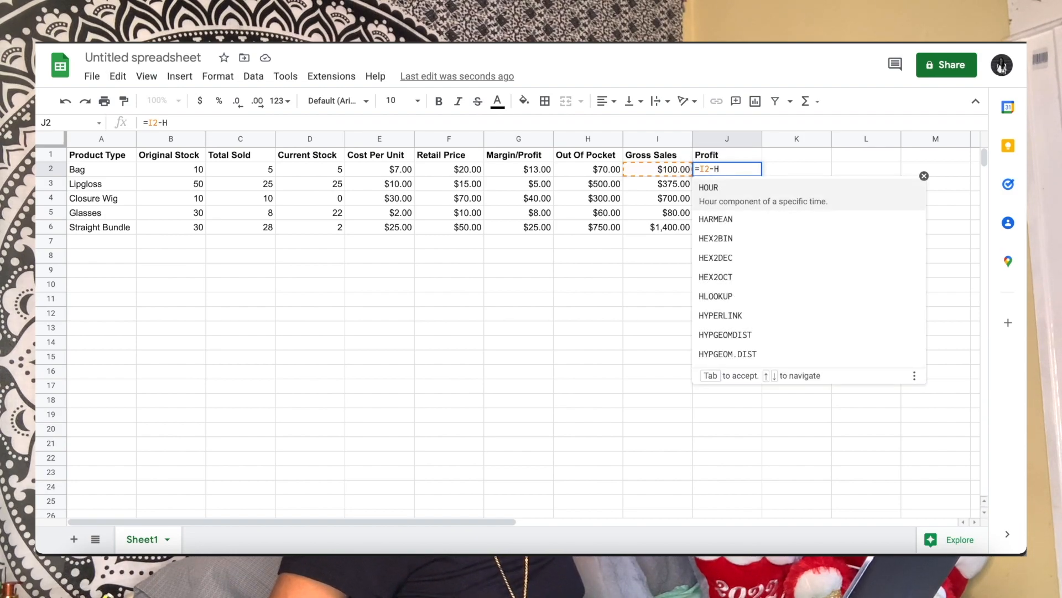
pyautogui.write('2')
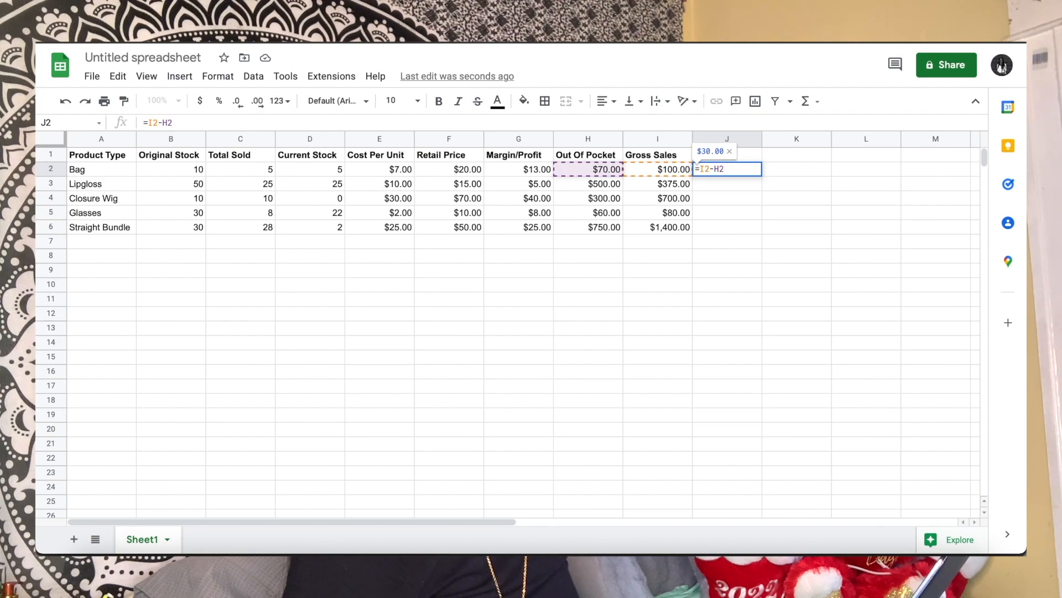
pyautogui.press('Return')
pyautogui.hotkey('ctrl', 'Return')
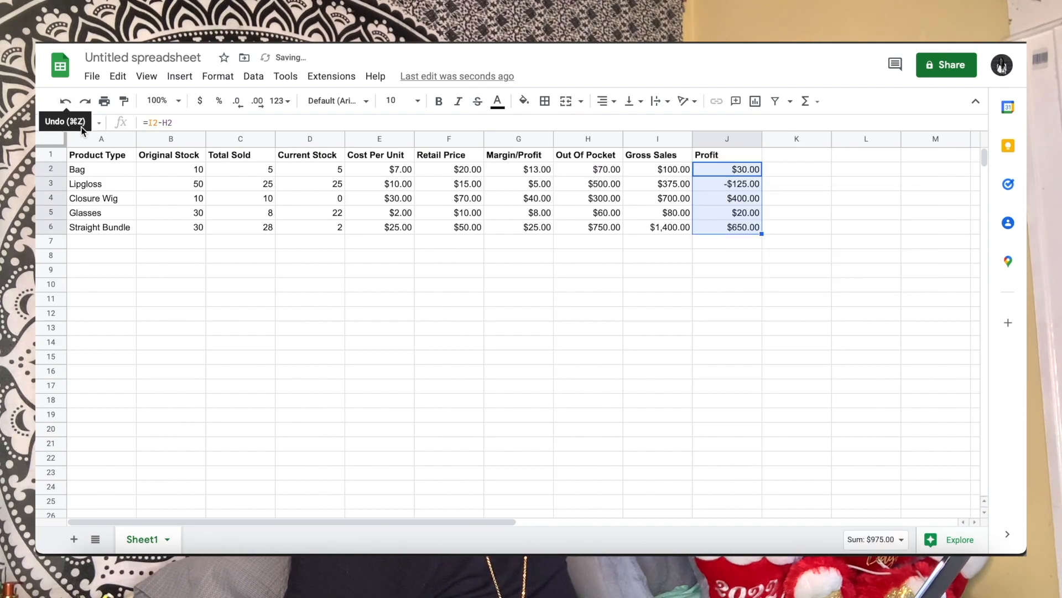
# Freeze the Product Type column A so it stays in place when scrolling sideways
pyautogui.click(119, 139)
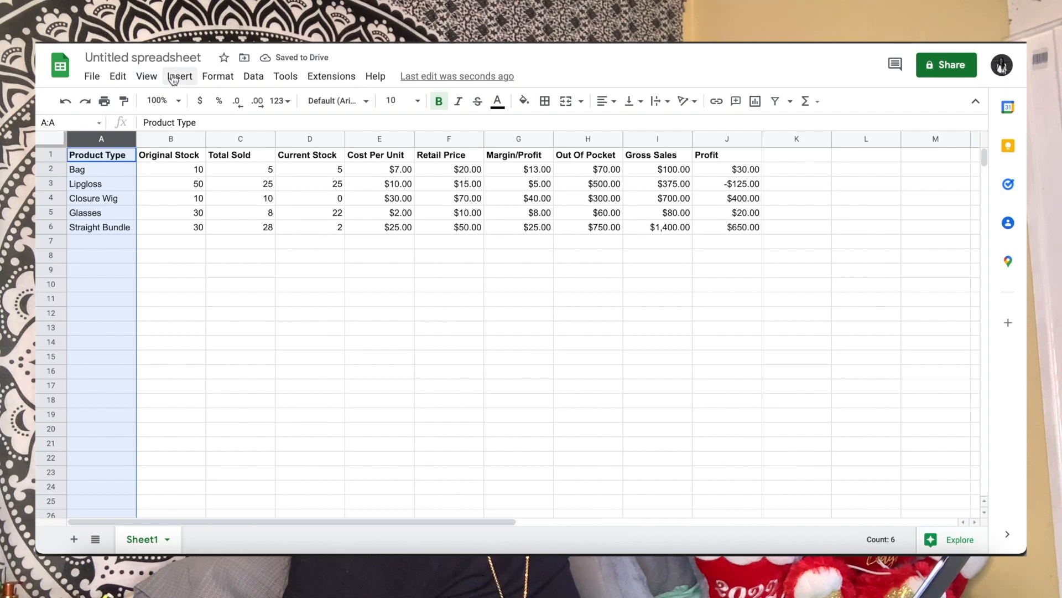
pyautogui.click(148, 78)
pyautogui.moveTo(168, 123)
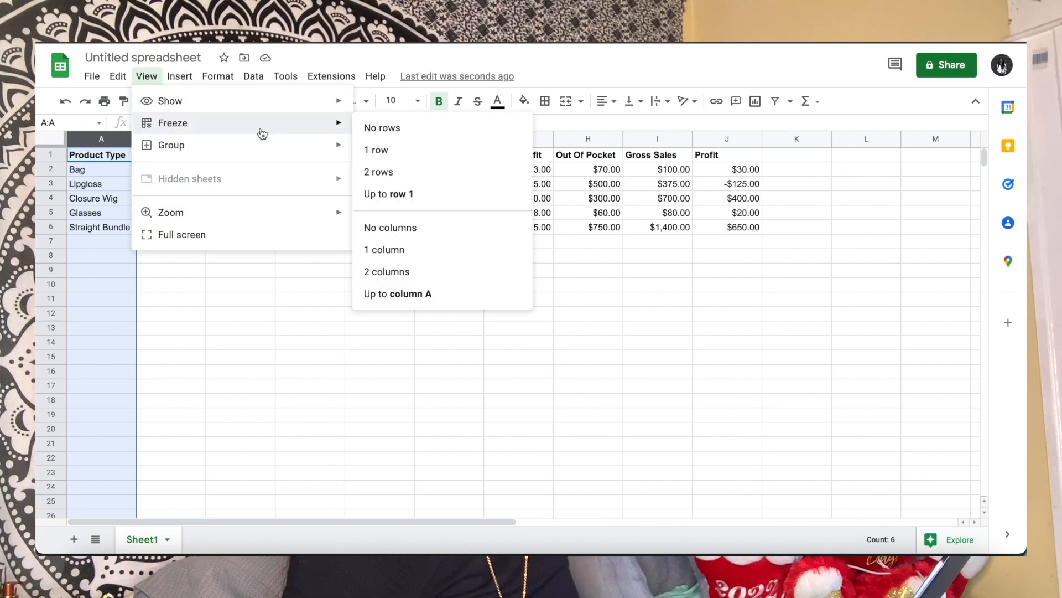
pyautogui.click(384, 250)
pyautogui.click(182, 270)
# Freeze header row 1 so the column titles stay in place when scrolling down
pyautogui.click(50, 139)
pyautogui.click(50, 154)
pyautogui.click(147, 76)
pyautogui.moveTo(213, 123)
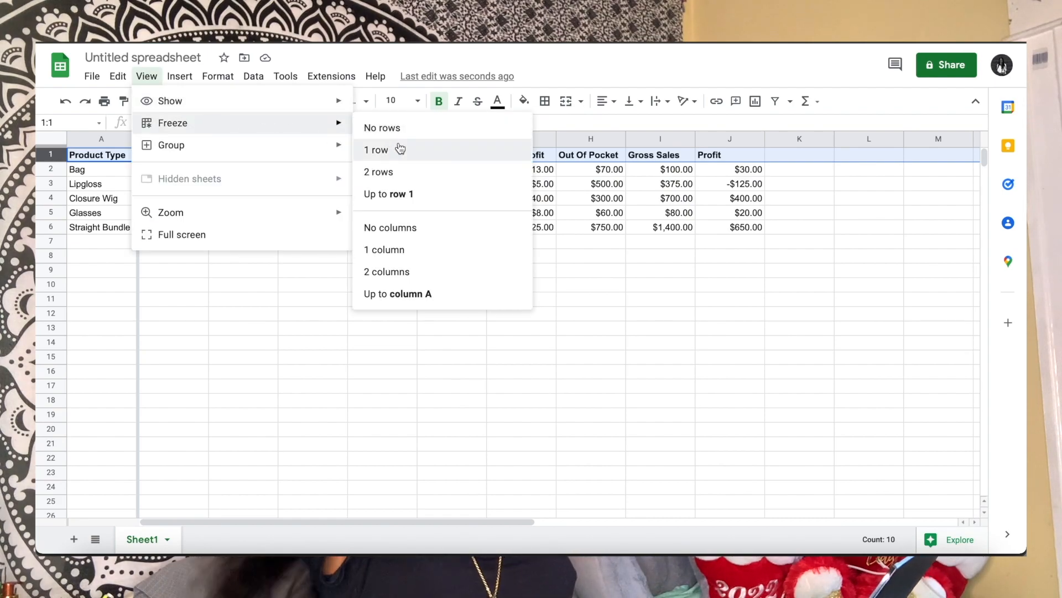
pyautogui.click(403, 148)
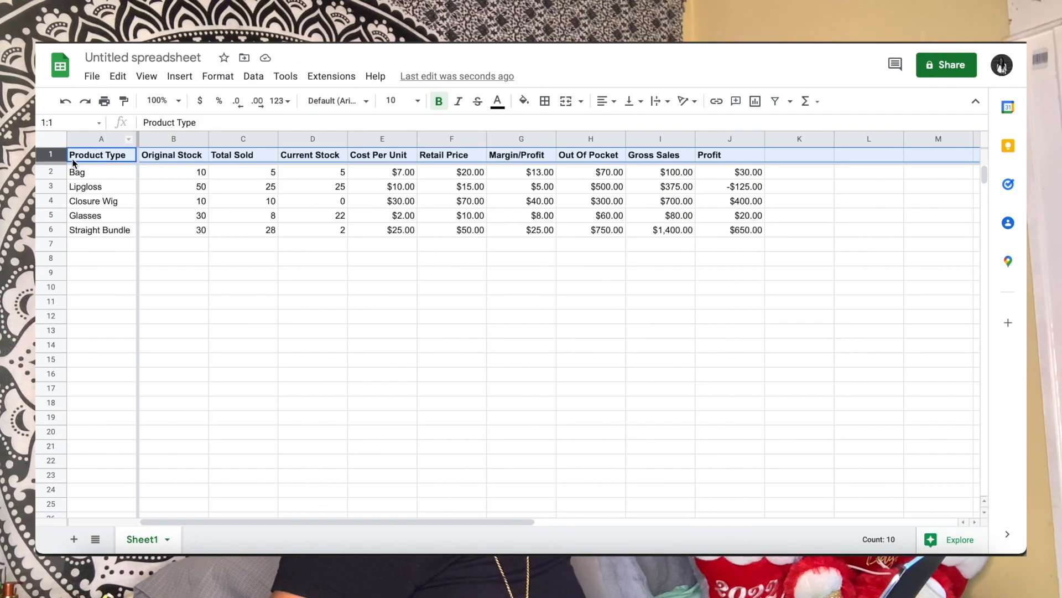
# Insert four blank rows above the header row of the product table
pyautogui.click(181, 79)
pyautogui.moveTo(201, 123)
pyautogui.click(437, 133)
pyautogui.click(178, 77)
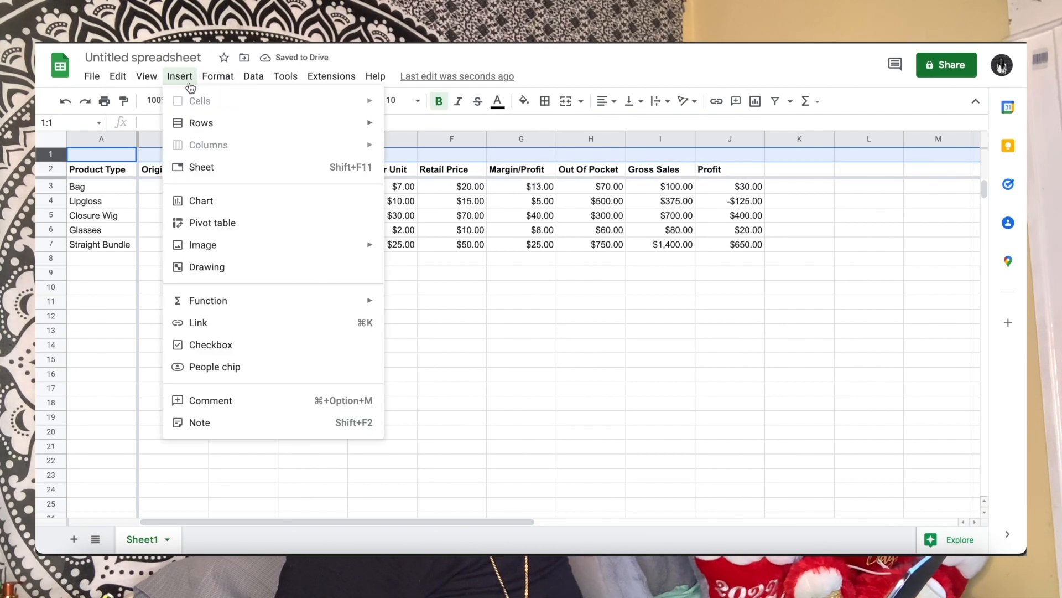
pyautogui.moveTo(332, 123)
pyautogui.click(387, 131)
pyautogui.click(187, 77)
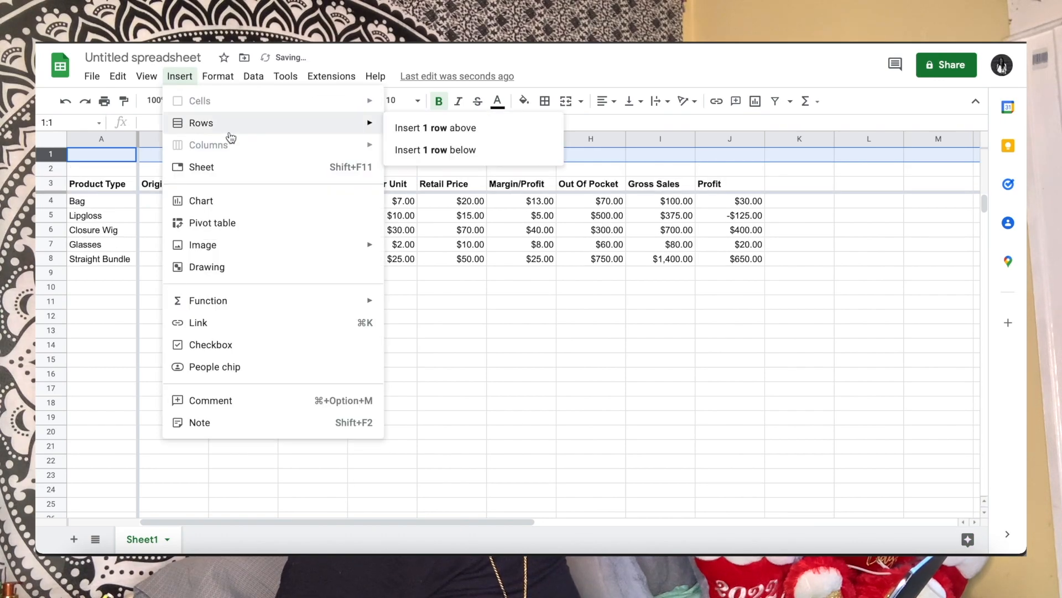
pyautogui.moveTo(210, 123)
pyautogui.click(403, 130)
pyautogui.click(189, 77)
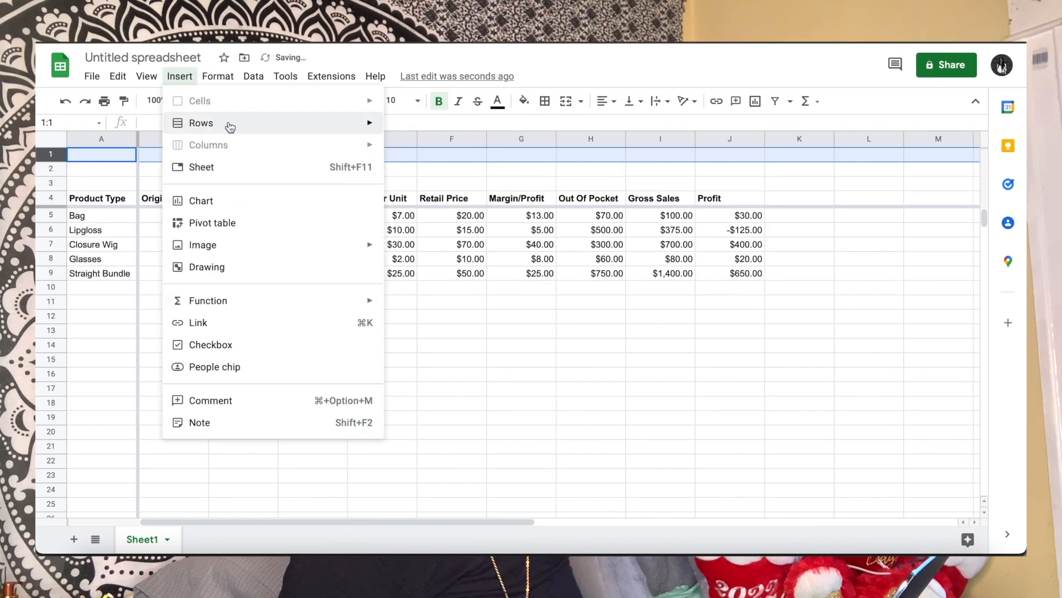
pyautogui.moveTo(355, 130)
pyautogui.click(399, 131)
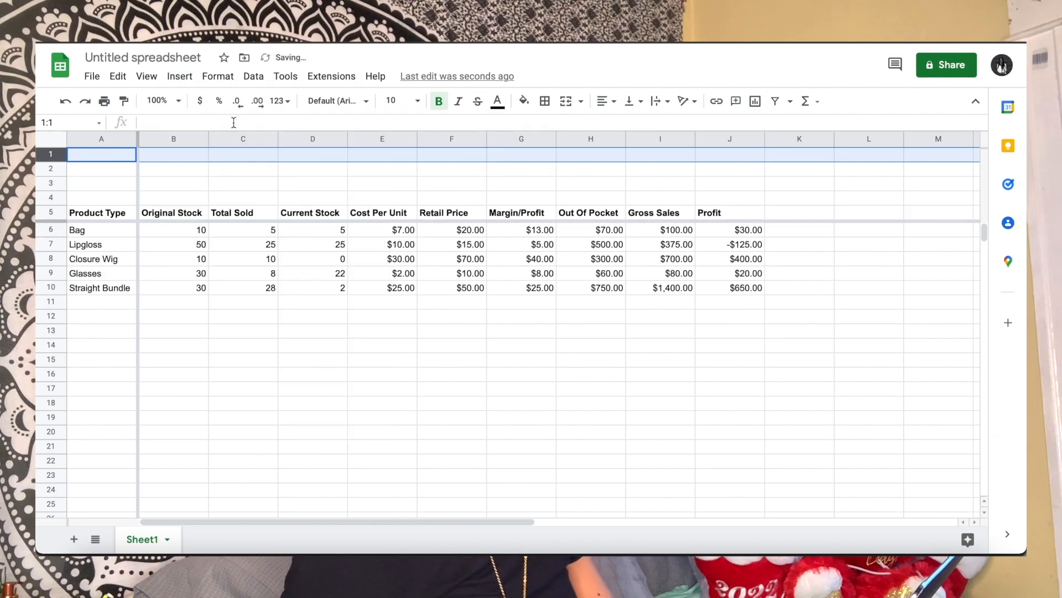
# Enter the summary labels Total OOP in A1, Total GS in A2 and Total Profit in A3
pyautogui.write('Total O')
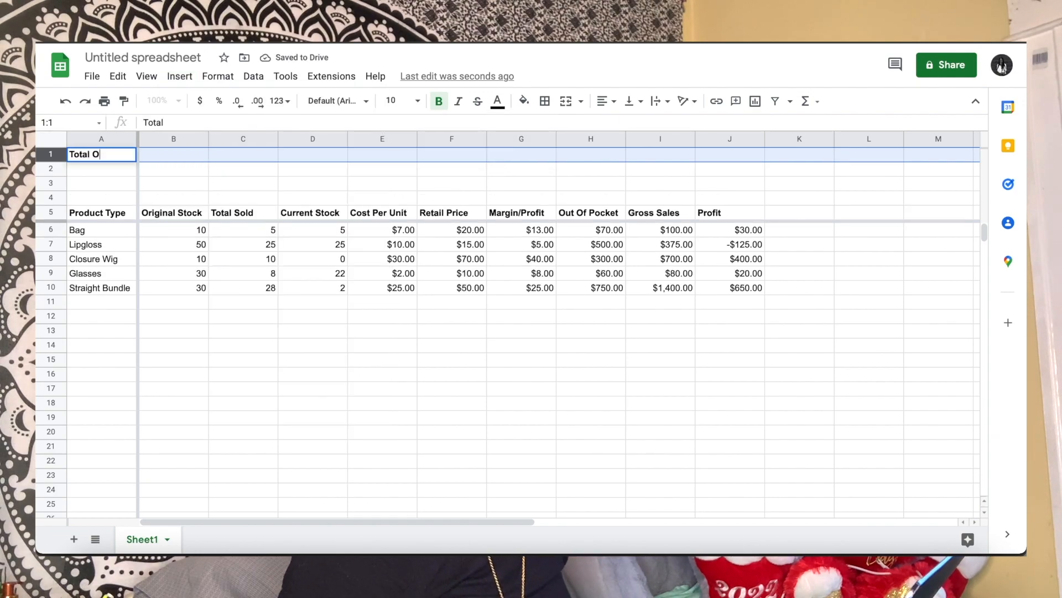
pyautogui.write('OP')
pyautogui.press('Return')
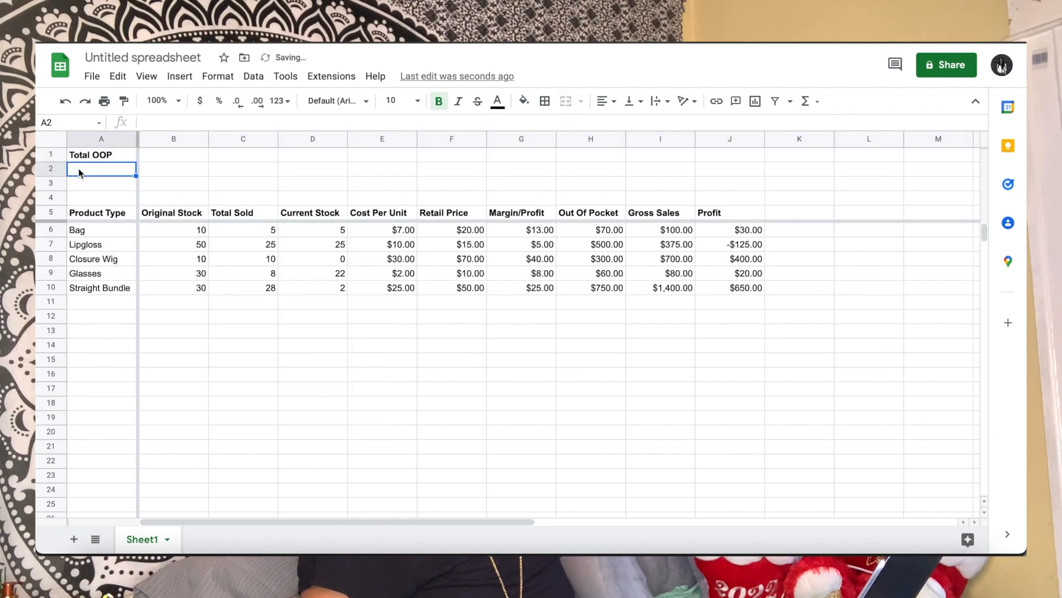
pyautogui.write('Total GS')
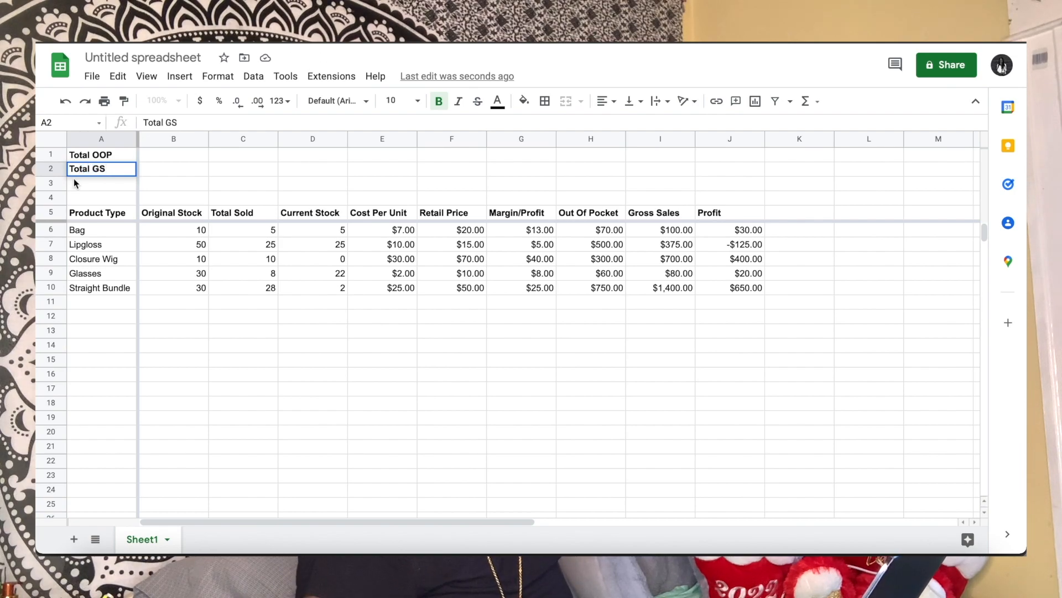
pyautogui.press('Return')
pyautogui.write('Tot')
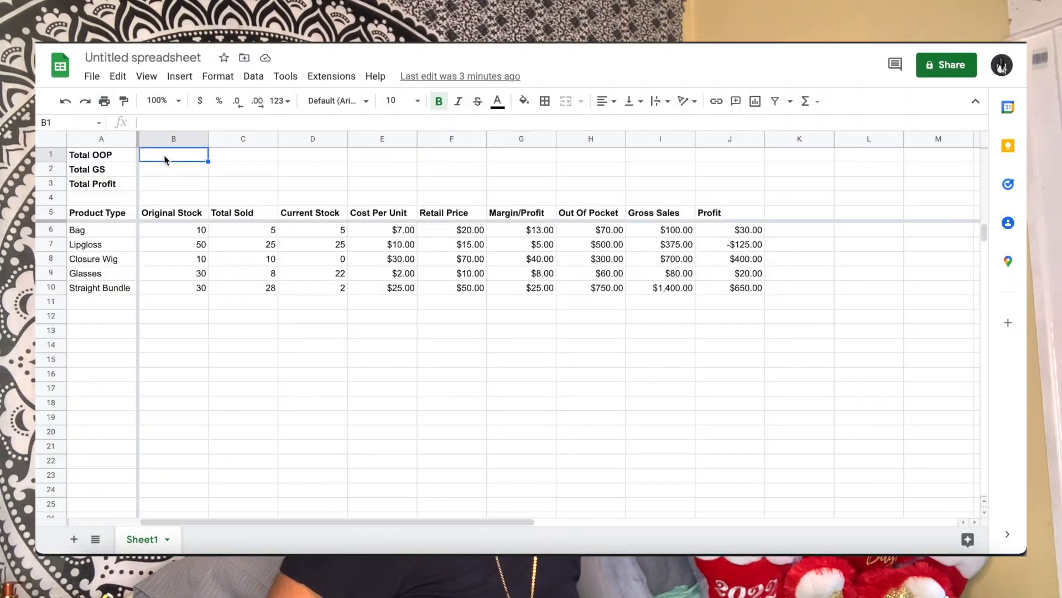
# Enter a formula in B1 beside Total OOP that sums the Out Of Pocket column from H6 down, =SUM(H6:H)
pyautogui.write('=')
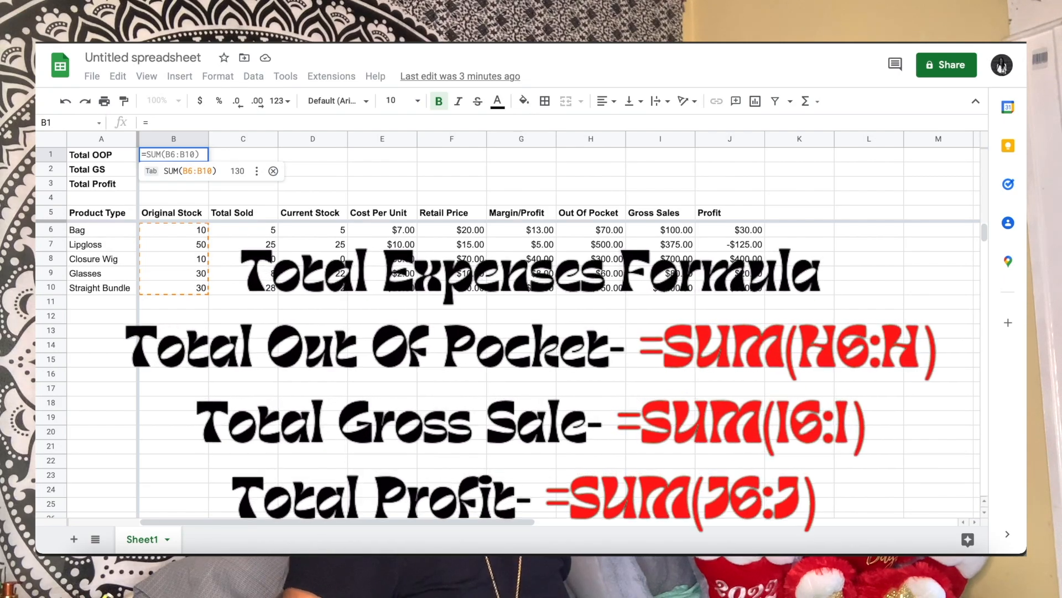
pyautogui.write('Su')
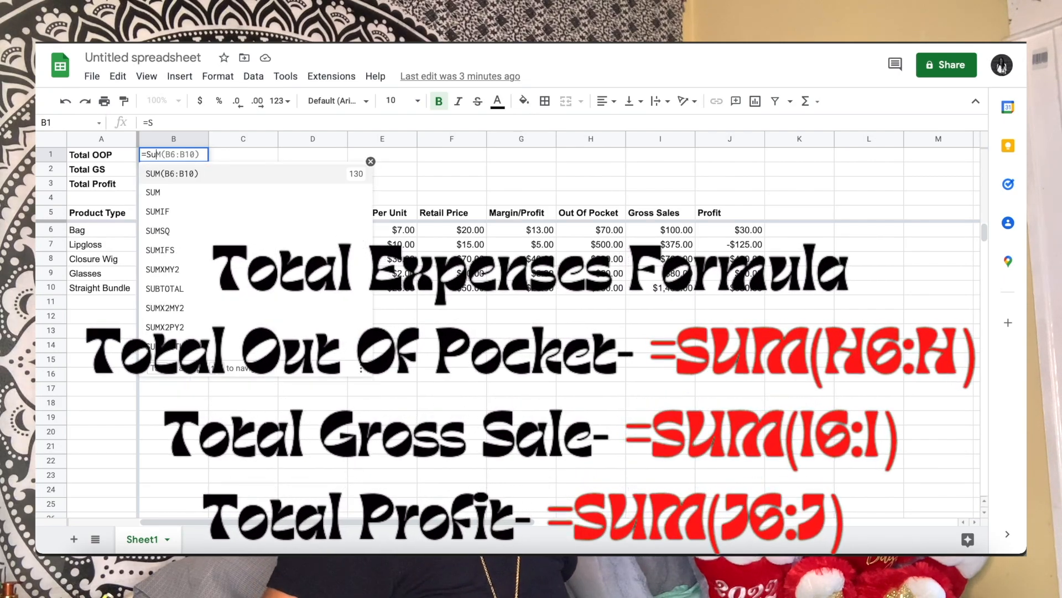
pyautogui.write('m')
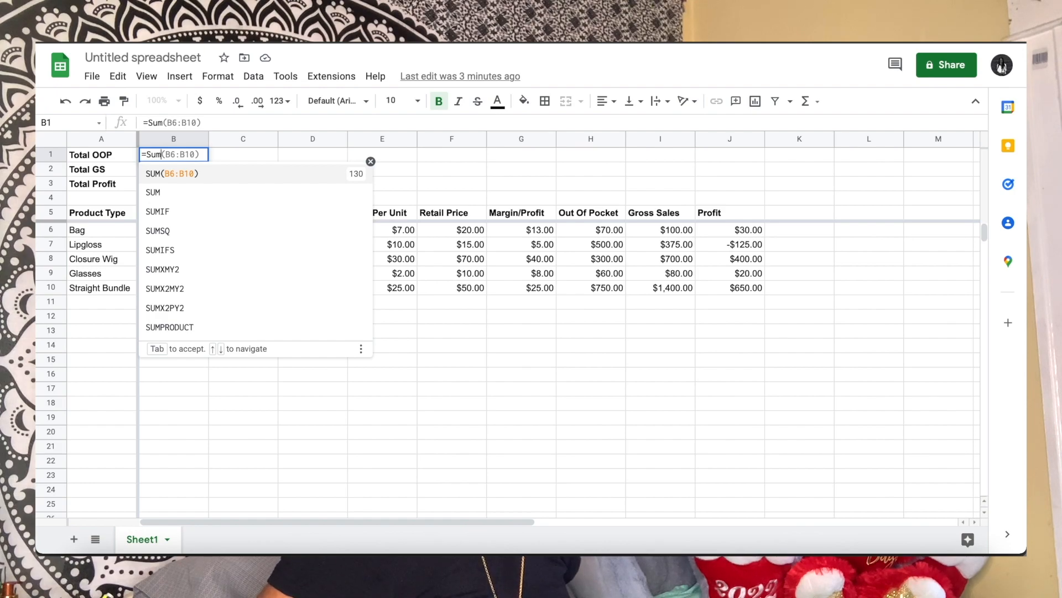
pyautogui.write('(h')
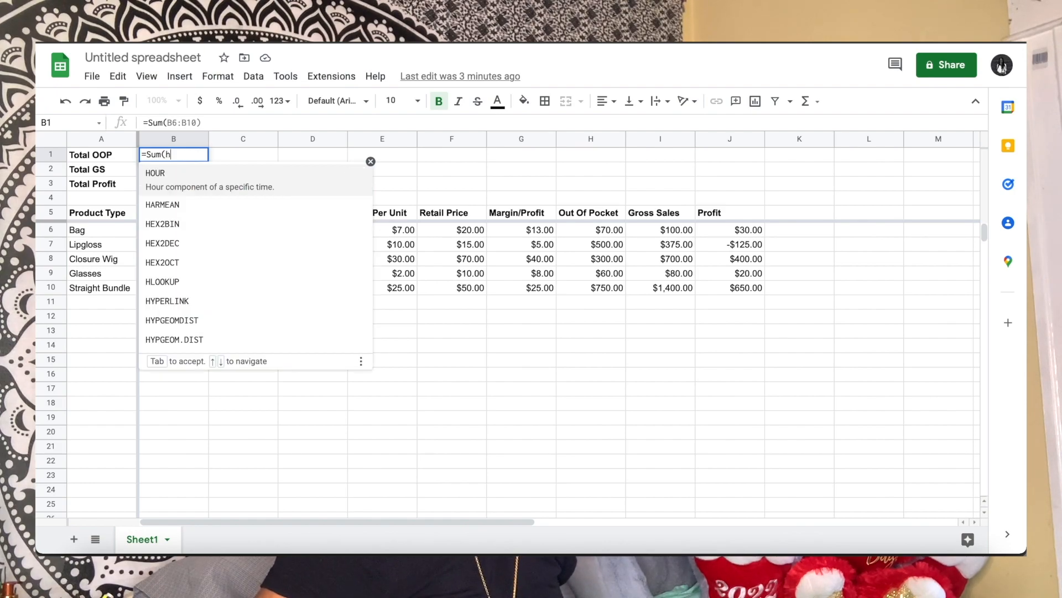
pyautogui.write('6')
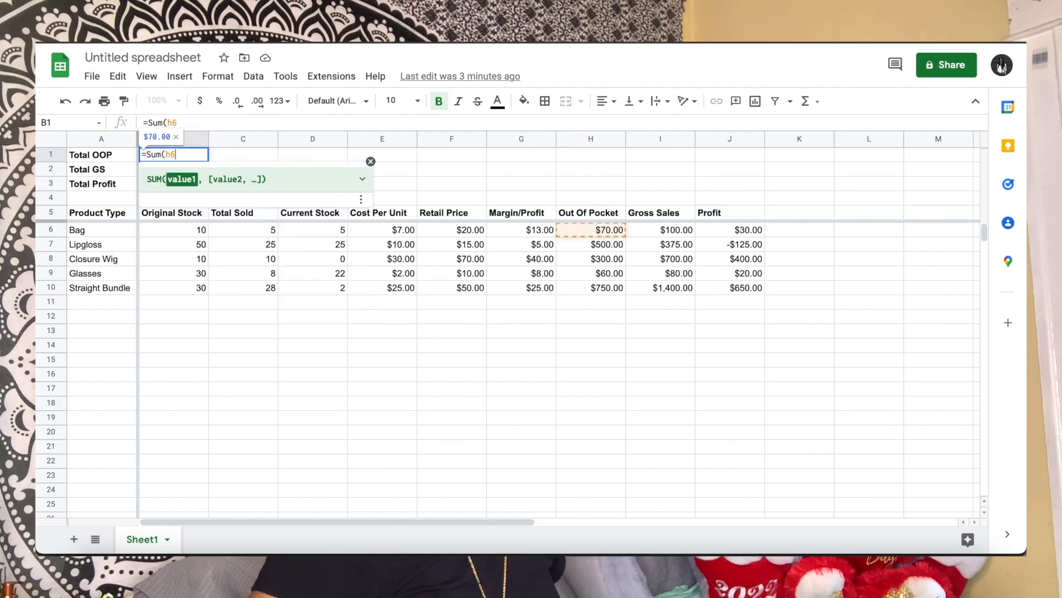
pyautogui.write(':')
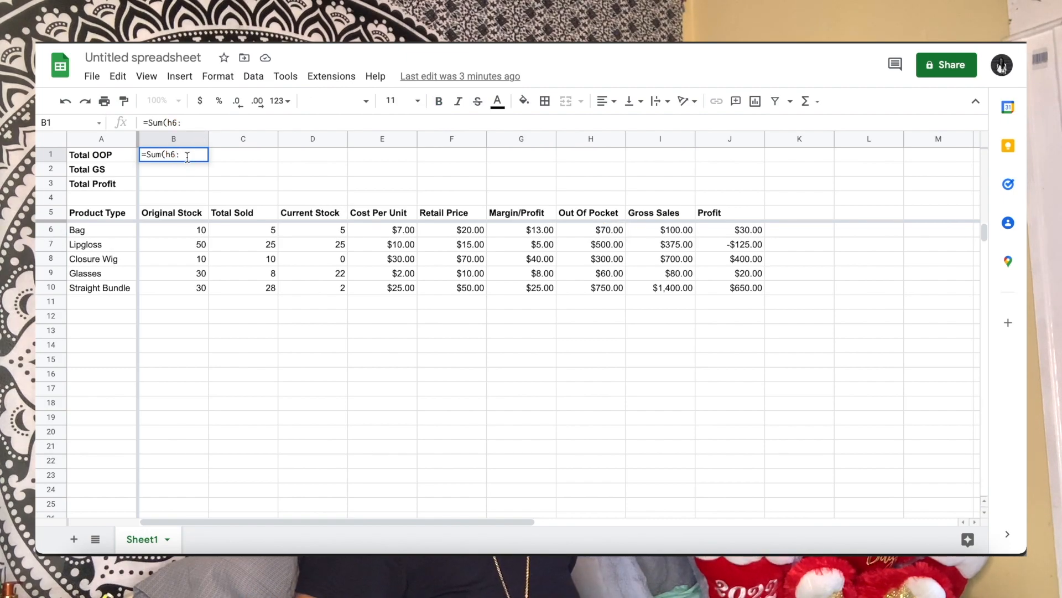
pyautogui.press('BackSpace')
pyautogui.press('BackSpace')
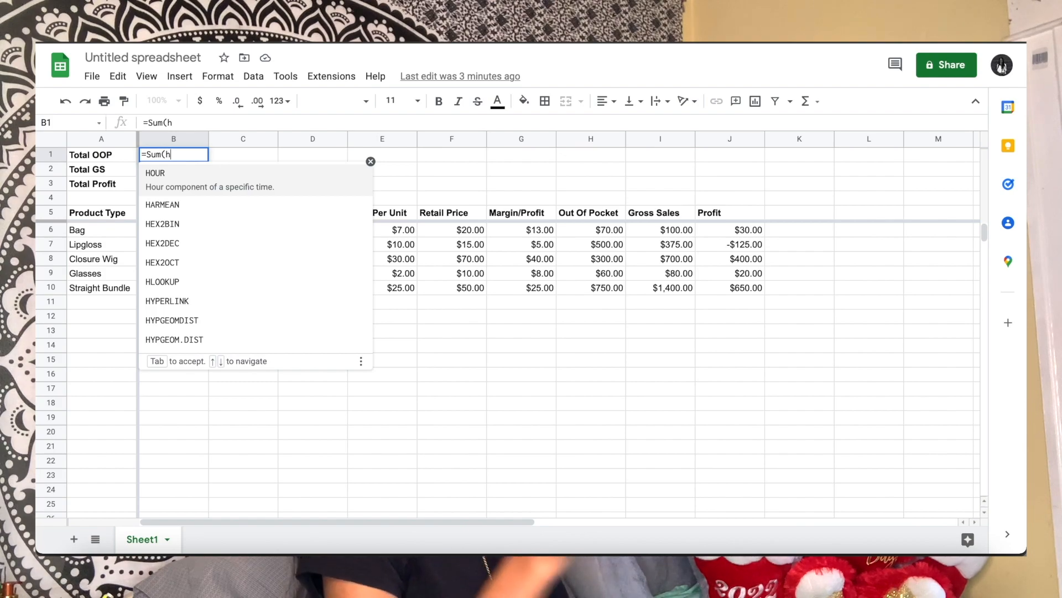
pyautogui.write('6')
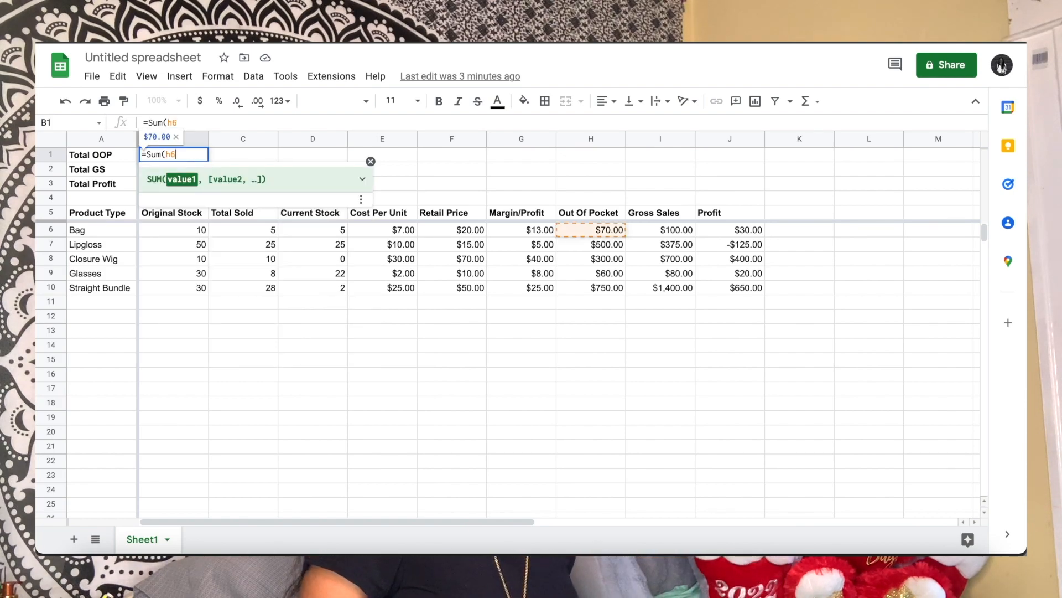
pyautogui.write(':h')
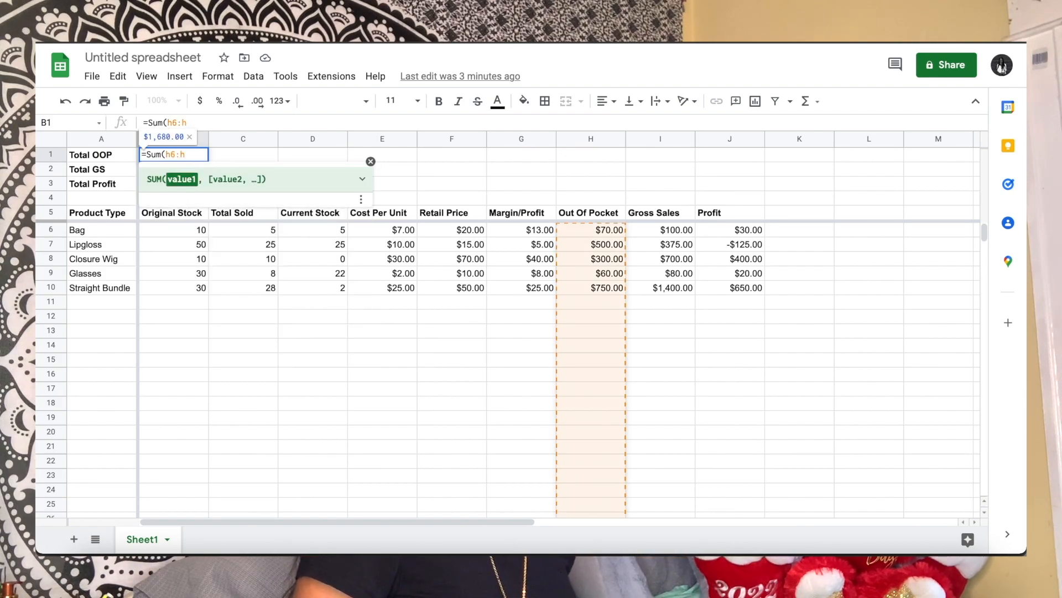
pyautogui.press('Return')
# Enter a formula in B2 beside Total GS that sums the Gross Sales column from I6 down, =SUM(I6:I)
pyautogui.press('Escape')
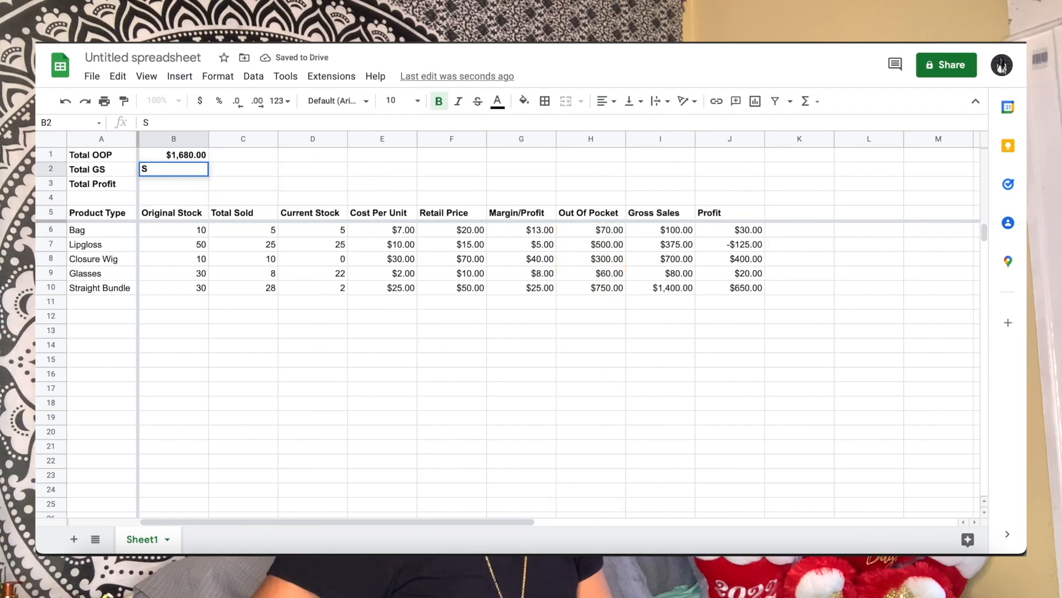
pyautogui.write('=sum(i')
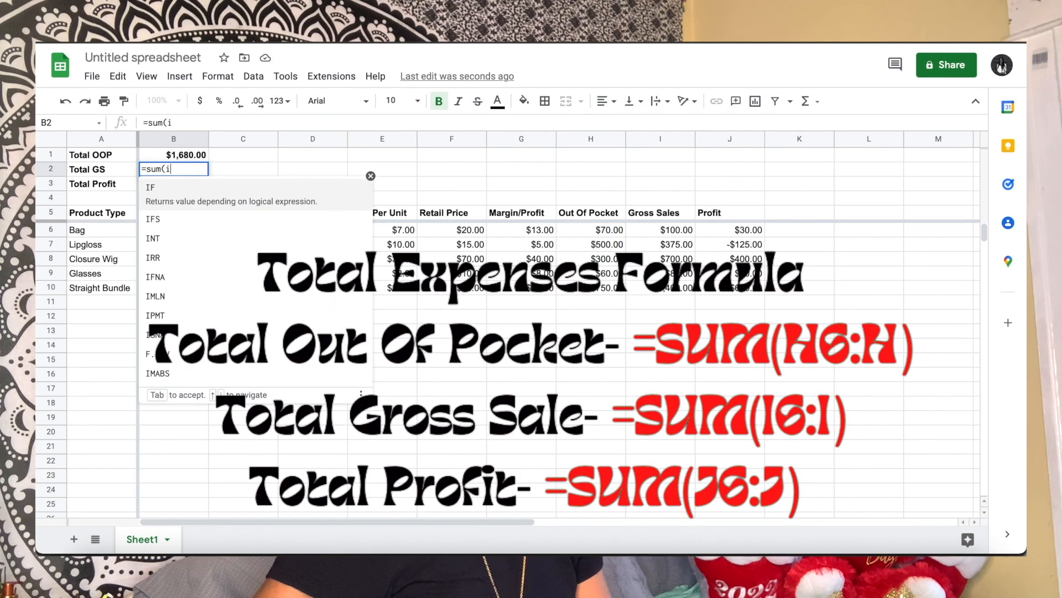
pyautogui.write('6:i')
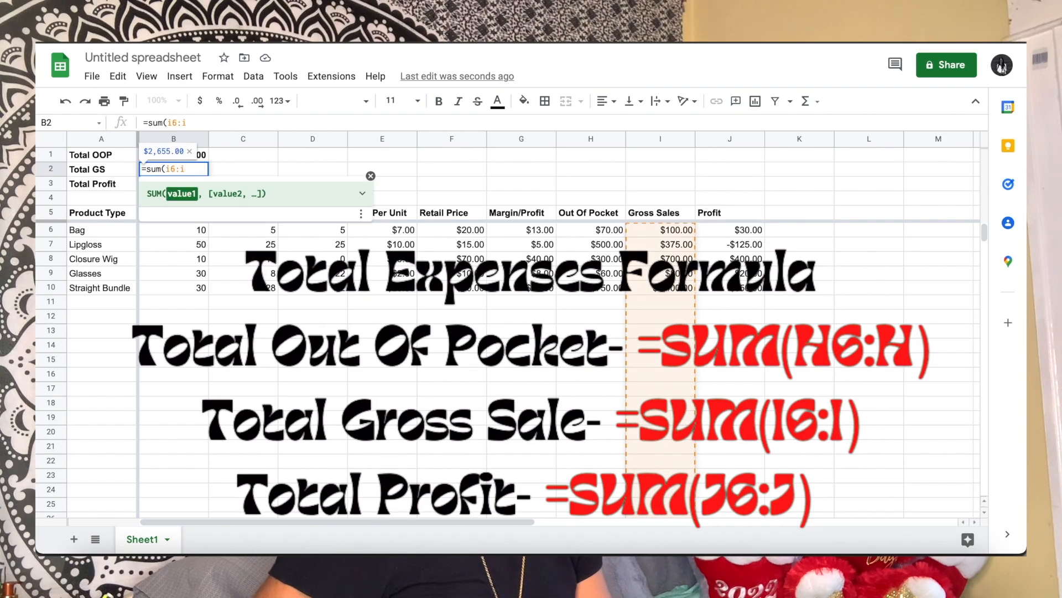
pyautogui.press('Return')
# Enter a formula in B3 beside Total Profit that sums the Profit column from J6 down, =SUM(J6:J)
pyautogui.write('=su')
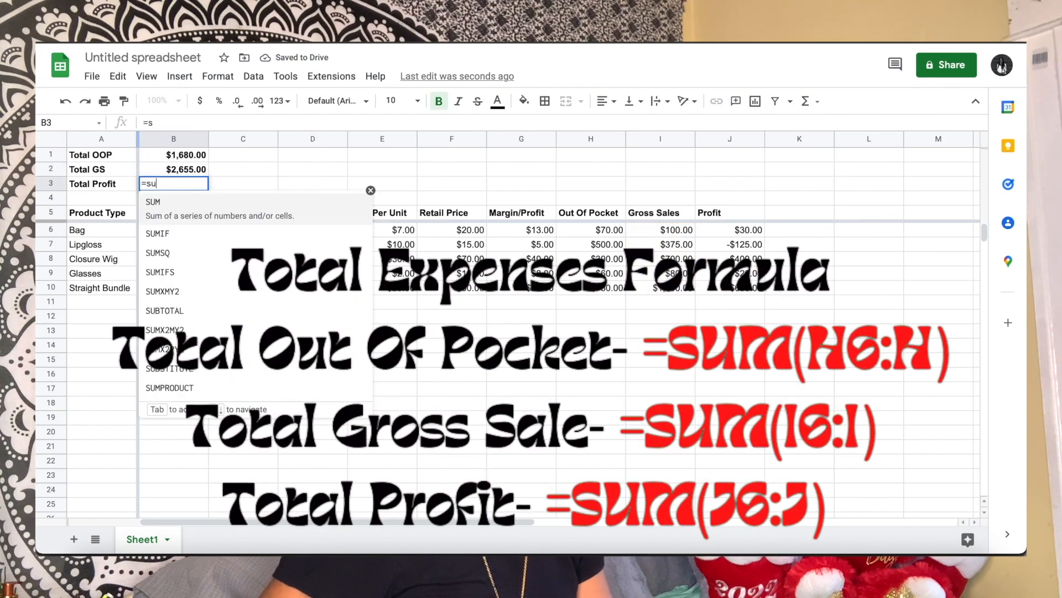
pyautogui.write('m(j6:')
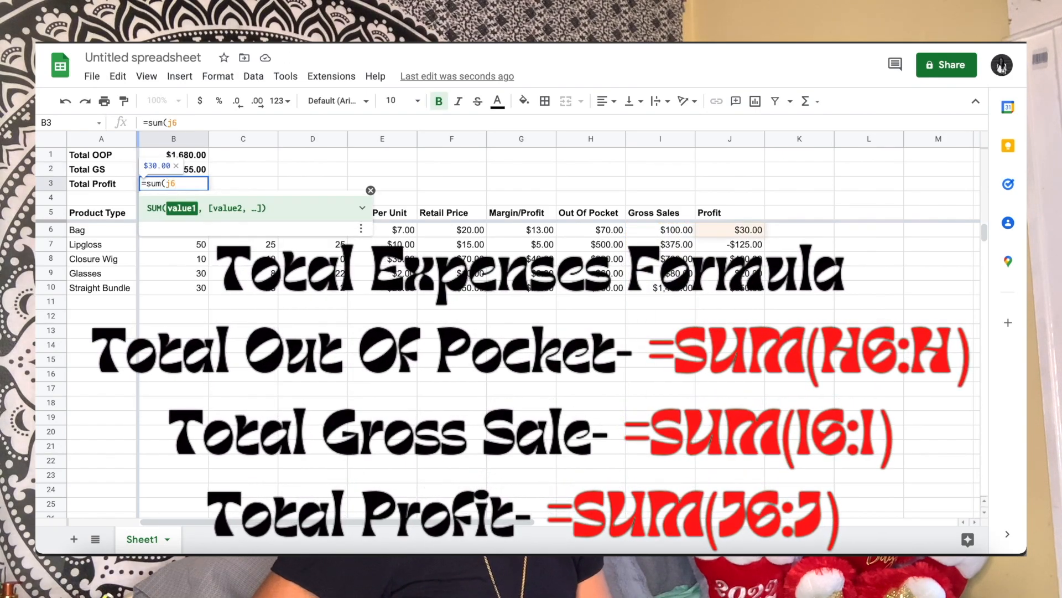
pyautogui.write('j')
pyautogui.press('Return')
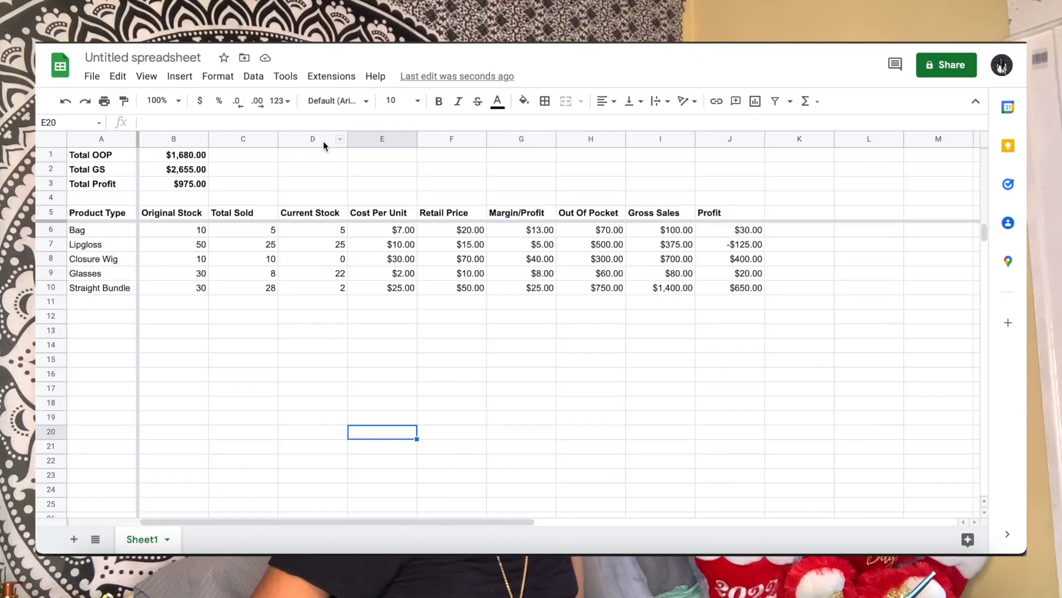
# Create a conditional formatting rule on the Current Stock column D for values less than or equal to 10
pyautogui.click(324, 139)
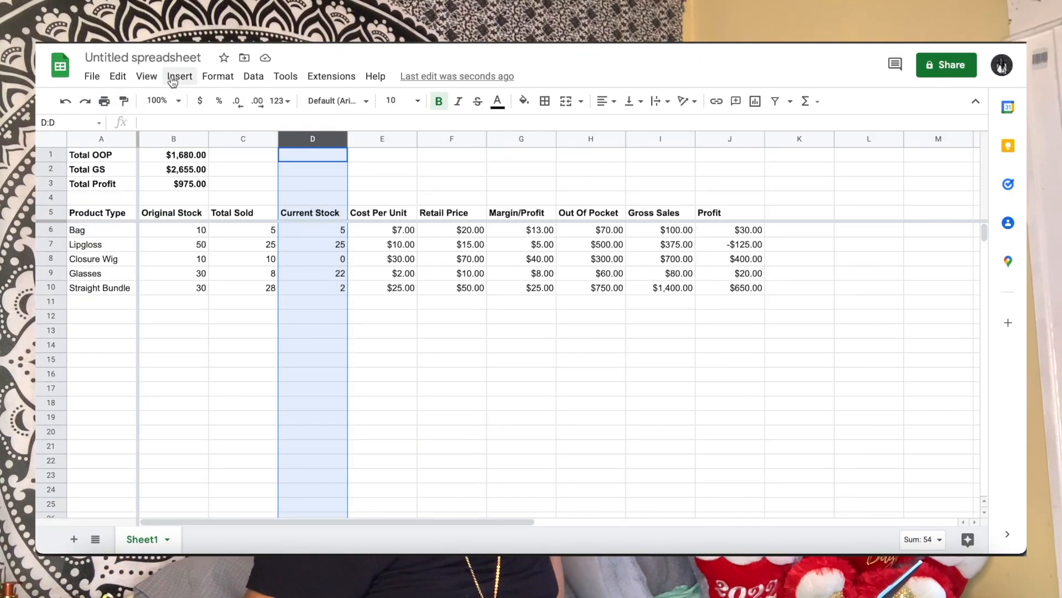
pyautogui.click(218, 76)
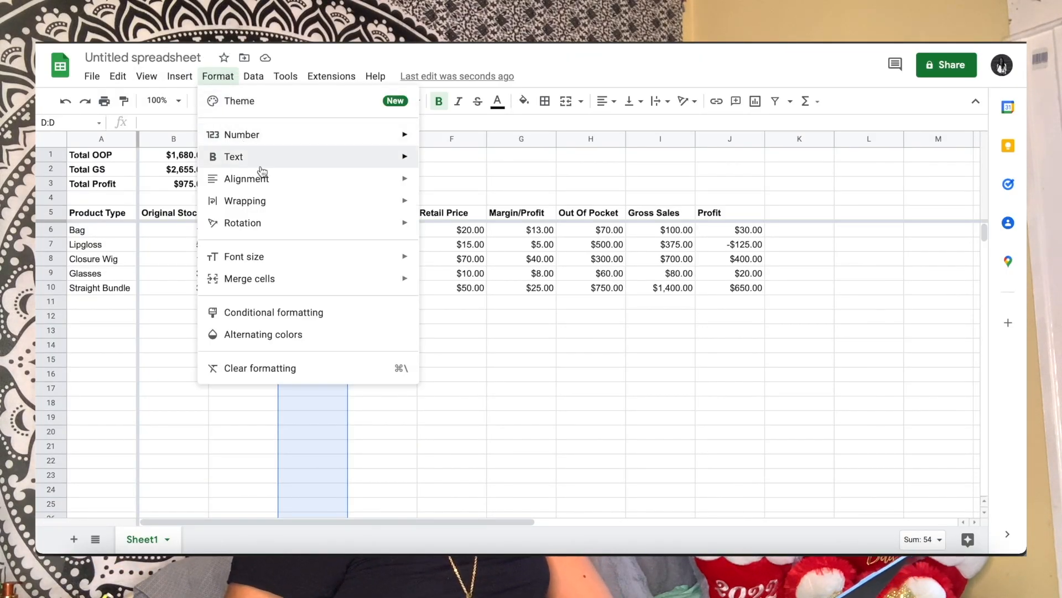
pyautogui.click(324, 312)
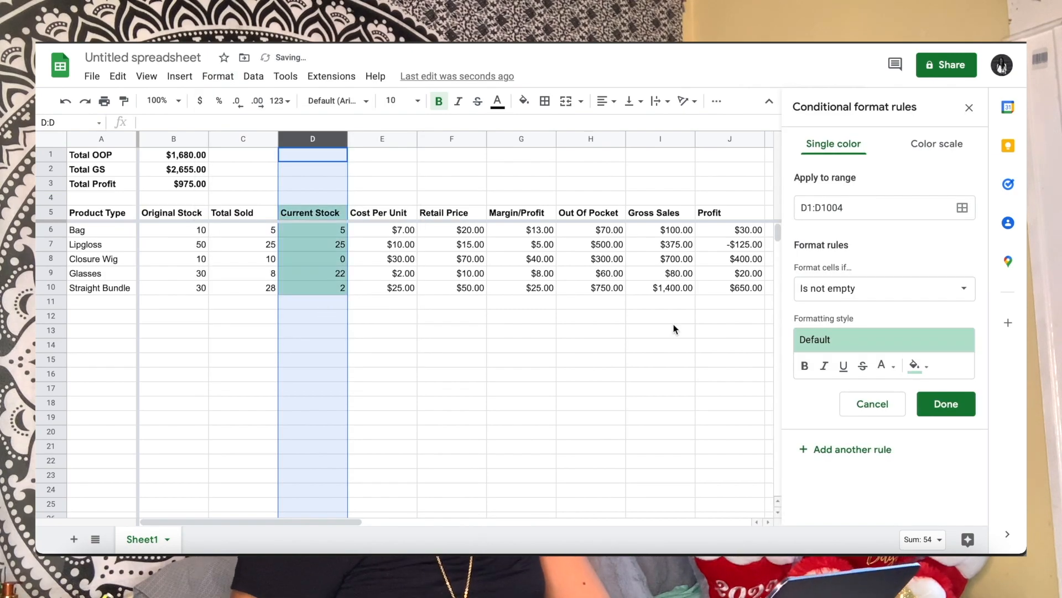
pyautogui.click(890, 287)
pyautogui.scroll(-3, 881, 404)
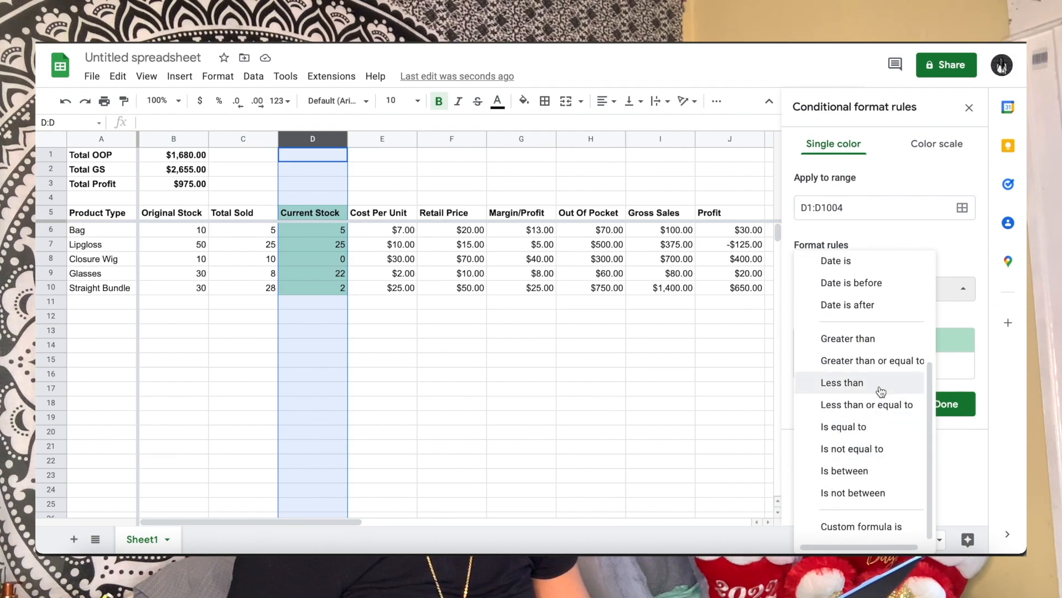
pyautogui.click(881, 405)
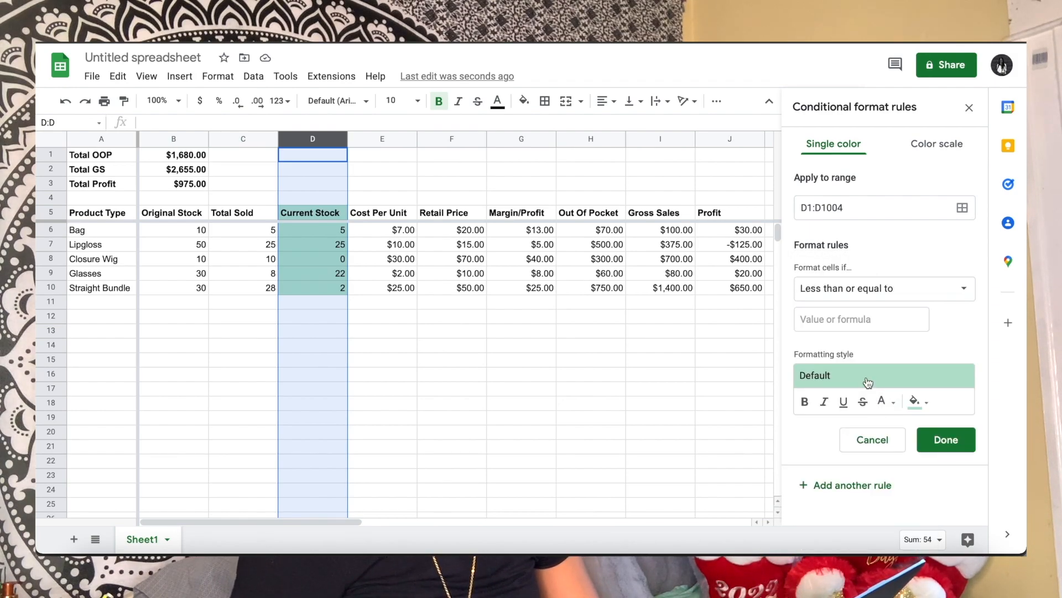
pyautogui.click(865, 317)
pyautogui.write('10')
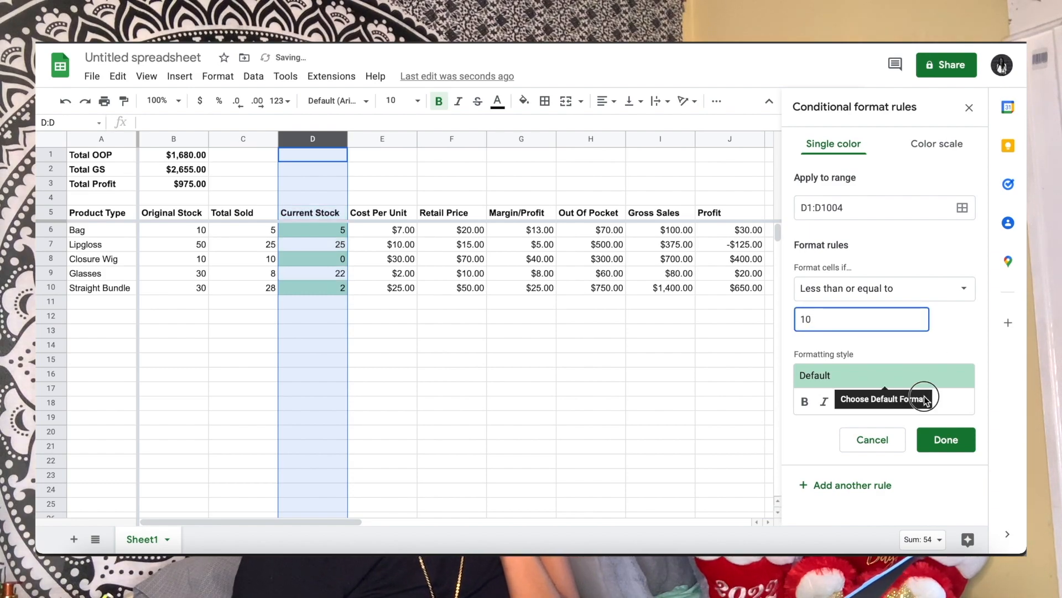
# Give the Current Stock rule a light red fill, save it and close the conditional format rules
pyautogui.click(923, 401)
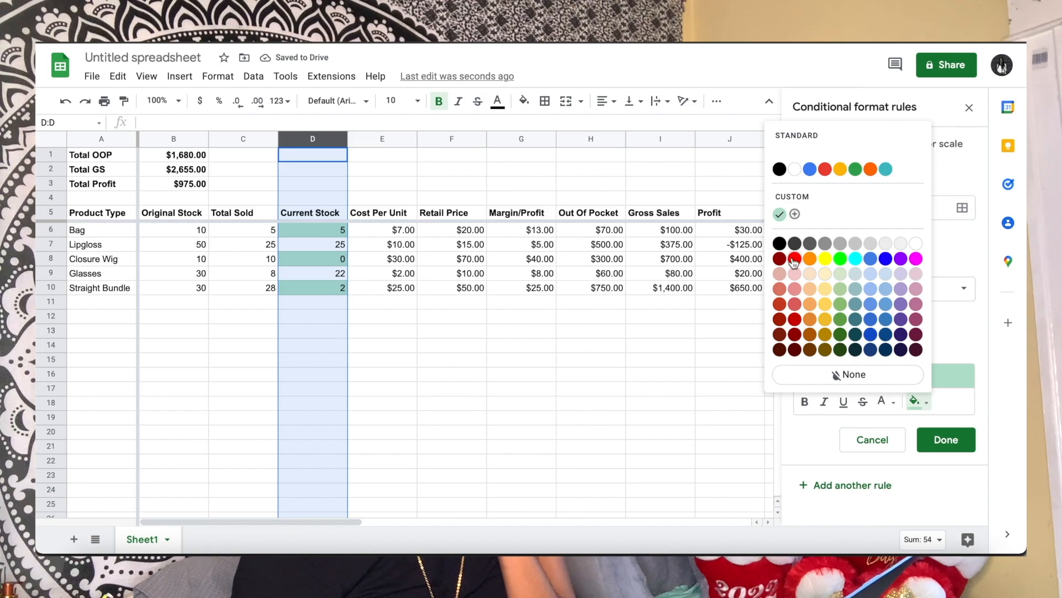
pyautogui.click(795, 289)
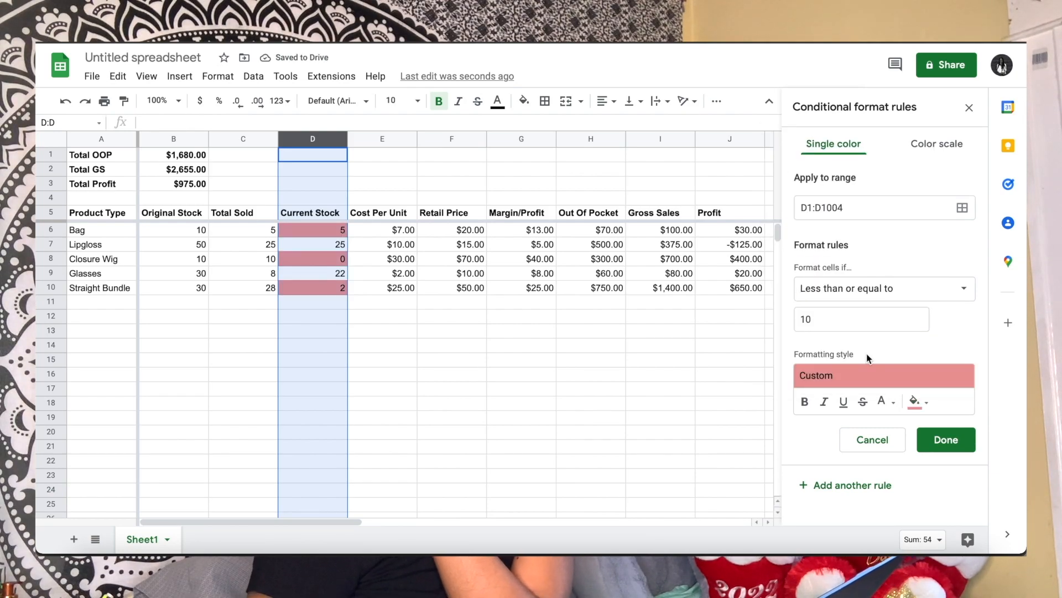
pyautogui.click(957, 448)
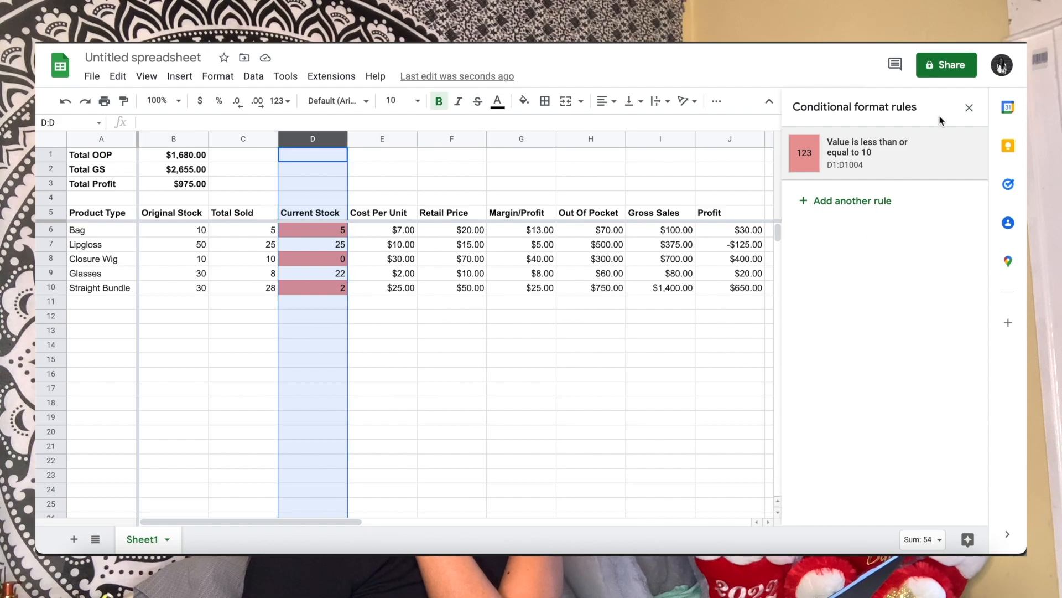
pyautogui.click(969, 108)
pyautogui.click(888, 287)
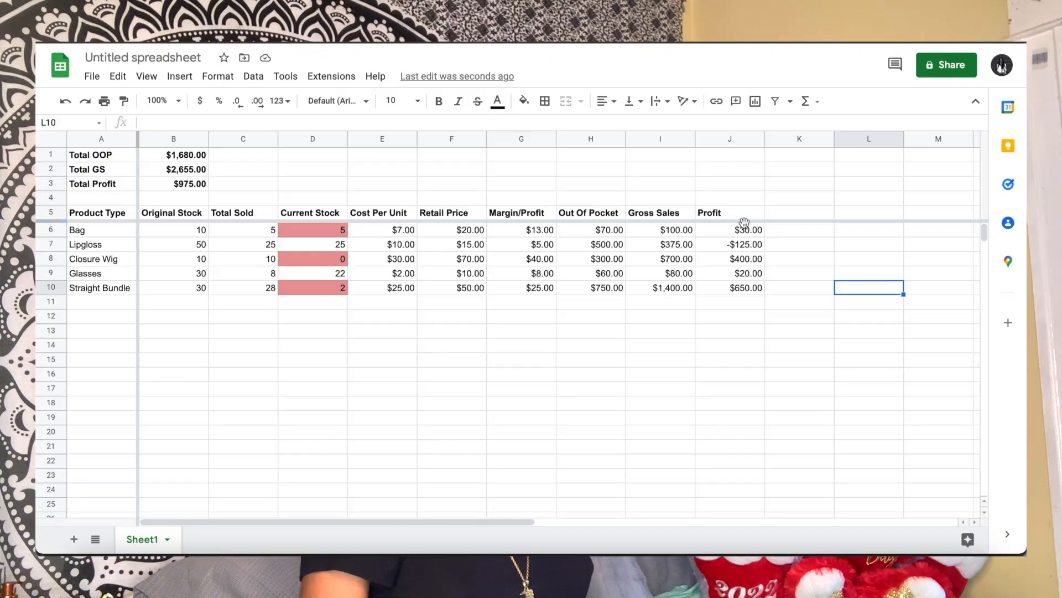
# Create a conditional formatting rule on the Profit column J for values less than 0
pyautogui.click(729, 138)
pyautogui.click(217, 76)
pyautogui.click(268, 311)
pyautogui.click(884, 288)
pyautogui.click(853, 482)
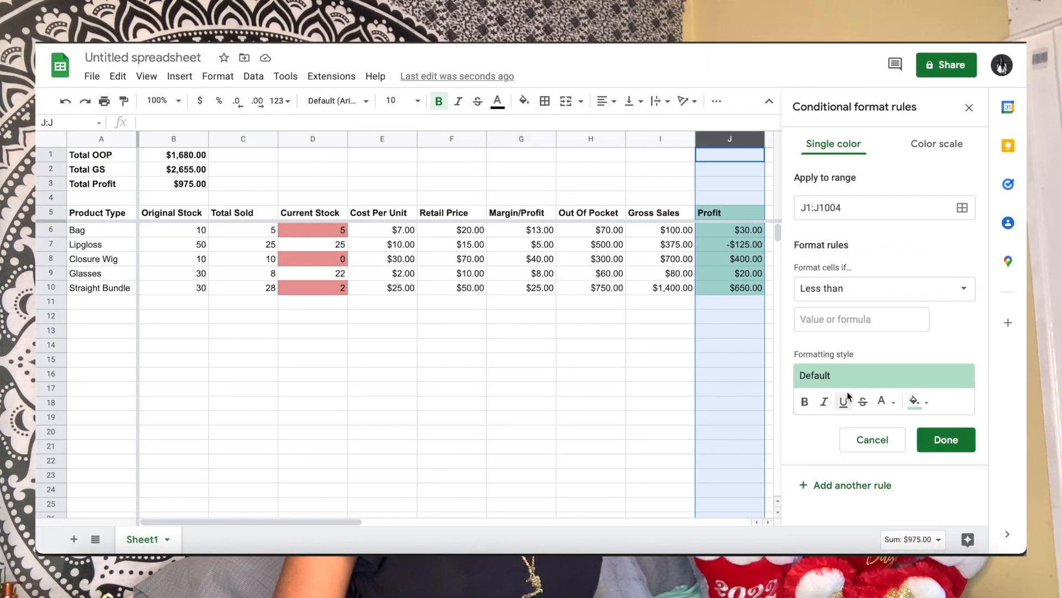
pyautogui.click(862, 320)
pyautogui.write('0')
# Give the negative-profit rule a light red fill, save it and close the conditional format rules
pyautogui.click(919, 402)
pyautogui.click(796, 289)
pyautogui.click(946, 442)
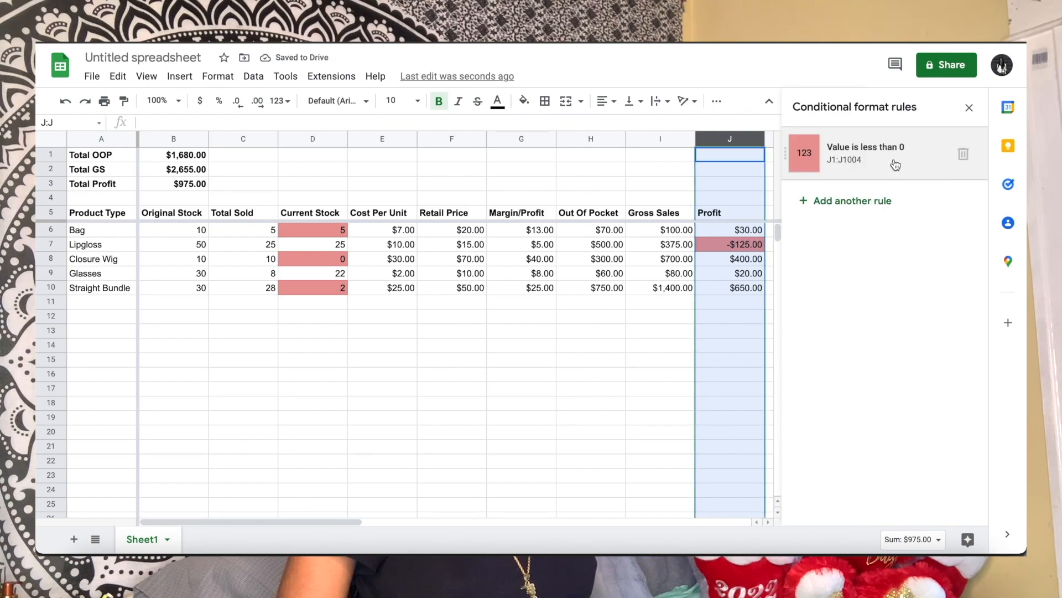
pyautogui.click(968, 108)
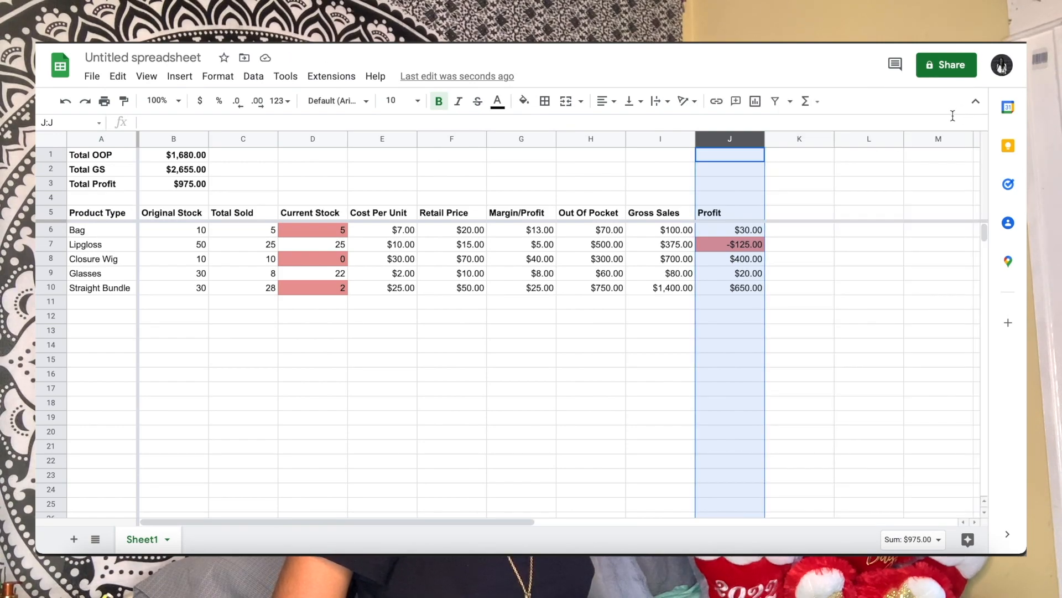
pyautogui.click(819, 278)
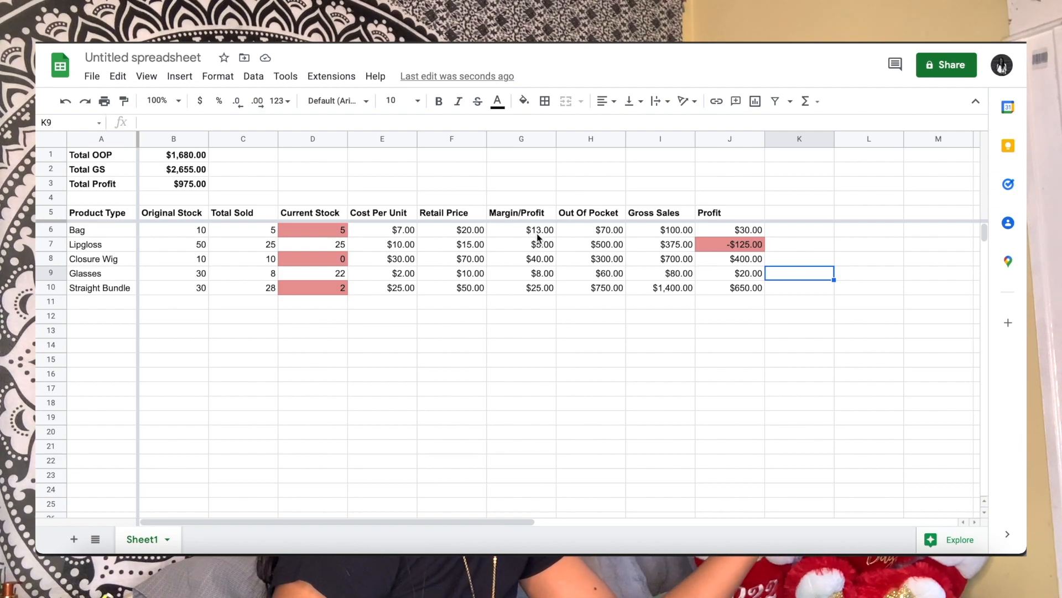
# Set the Lipgloss Retail Price in F7 to 20 and its Cost Per Unit in E7 to 5
pyautogui.click(475, 246)
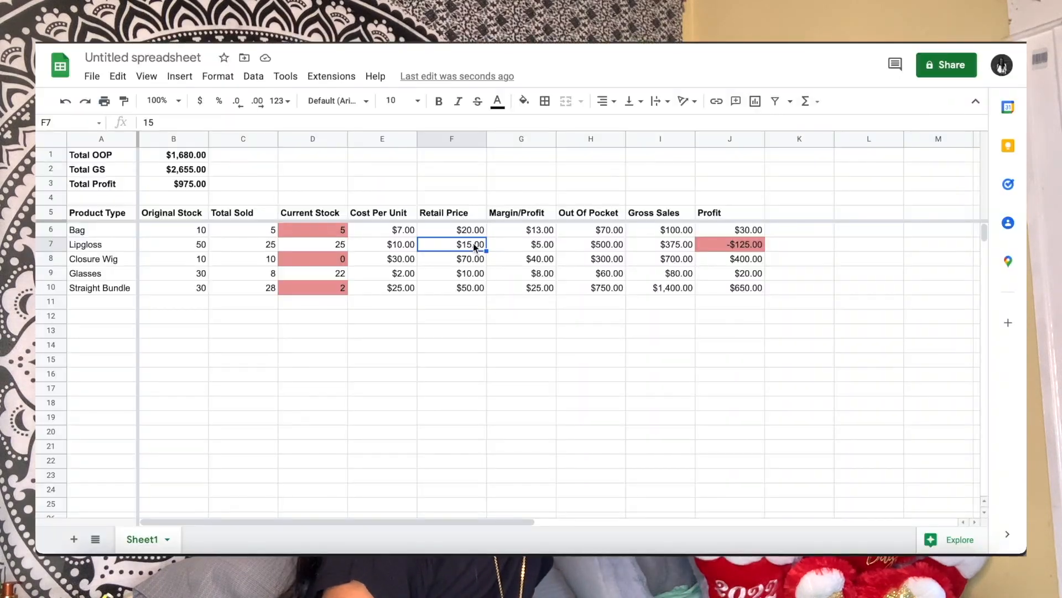
pyautogui.write('70')
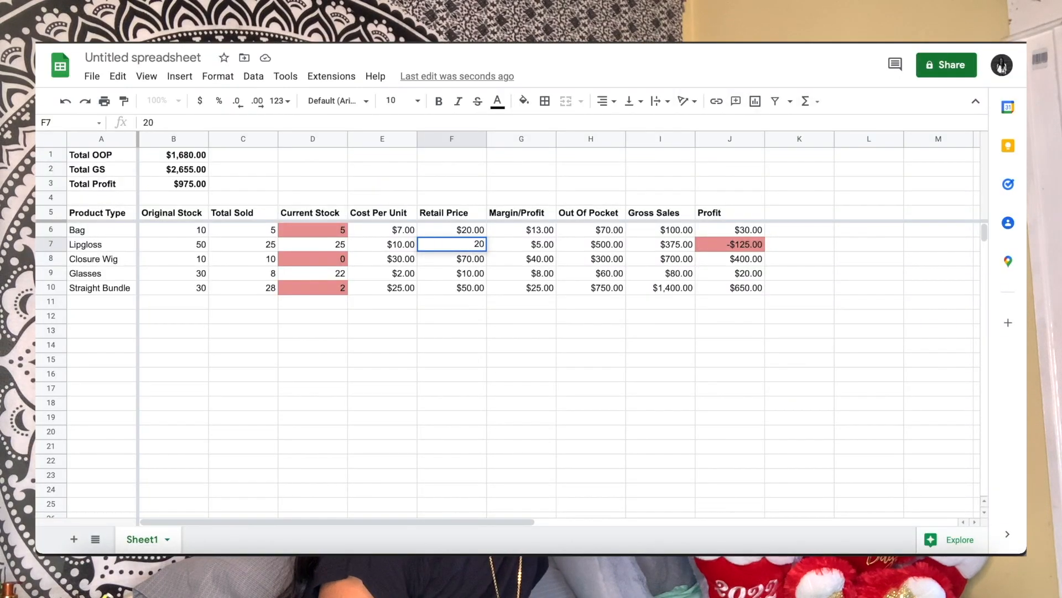
pyautogui.press('Return')
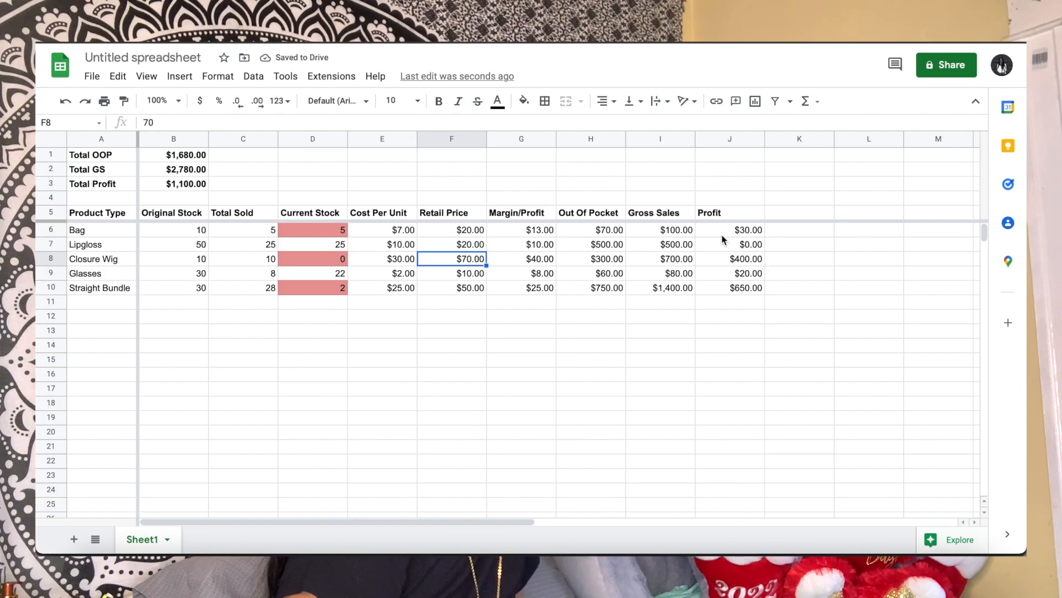
pyautogui.click(406, 248)
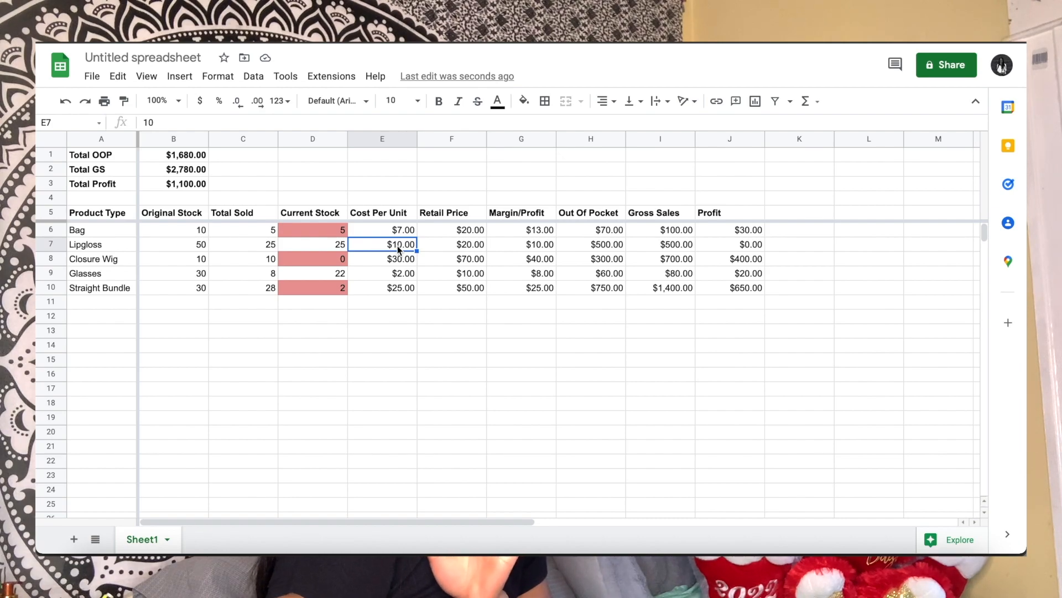
pyautogui.write('5')
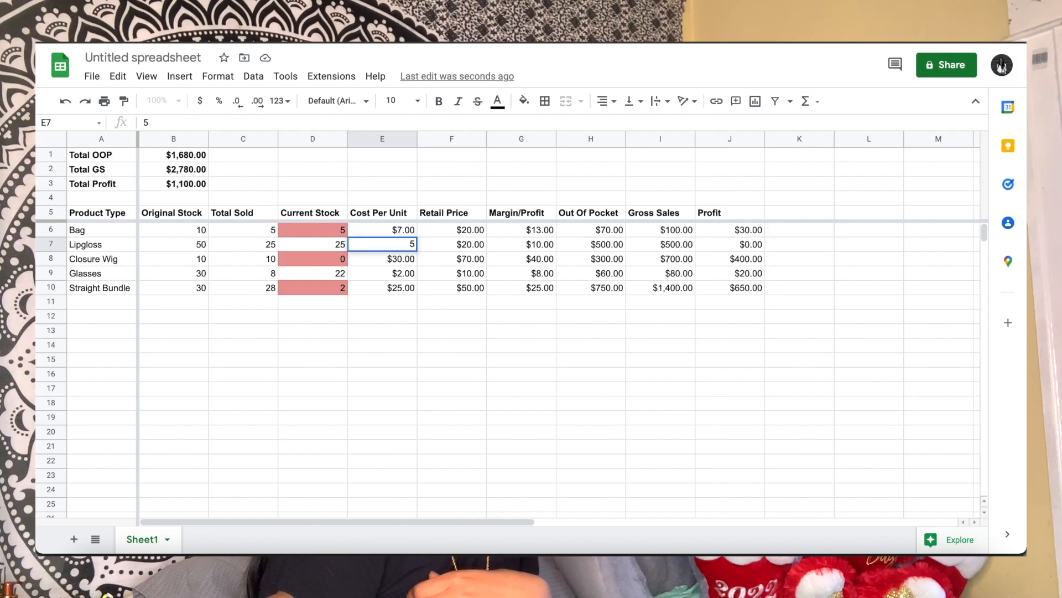
pyautogui.press('Return')
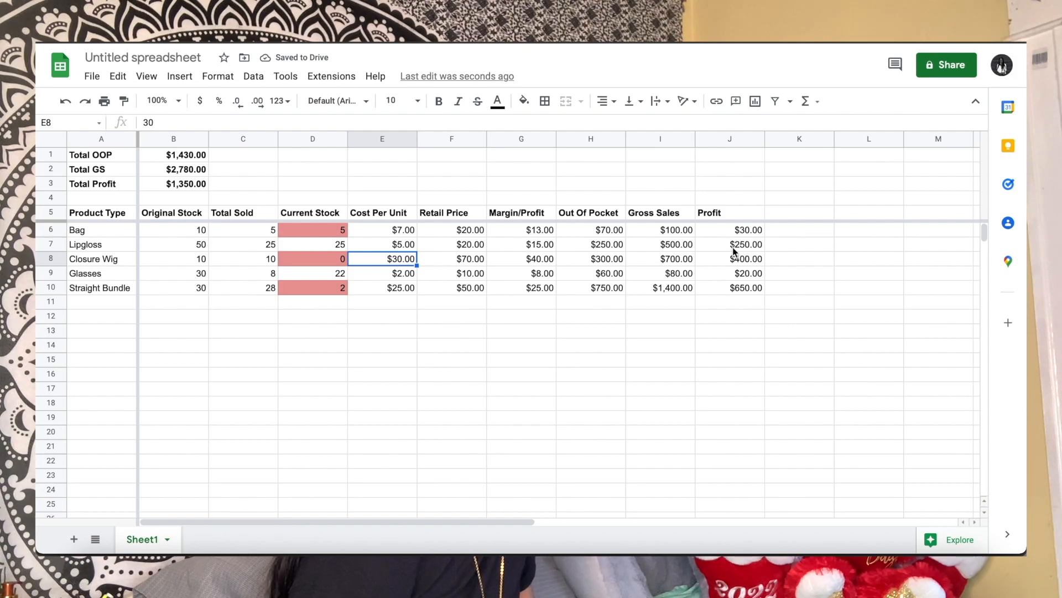
# Change the label in A1 to "Total Out Of Pocket" and widen column A to fit the full text
pyautogui.click(702, 380)
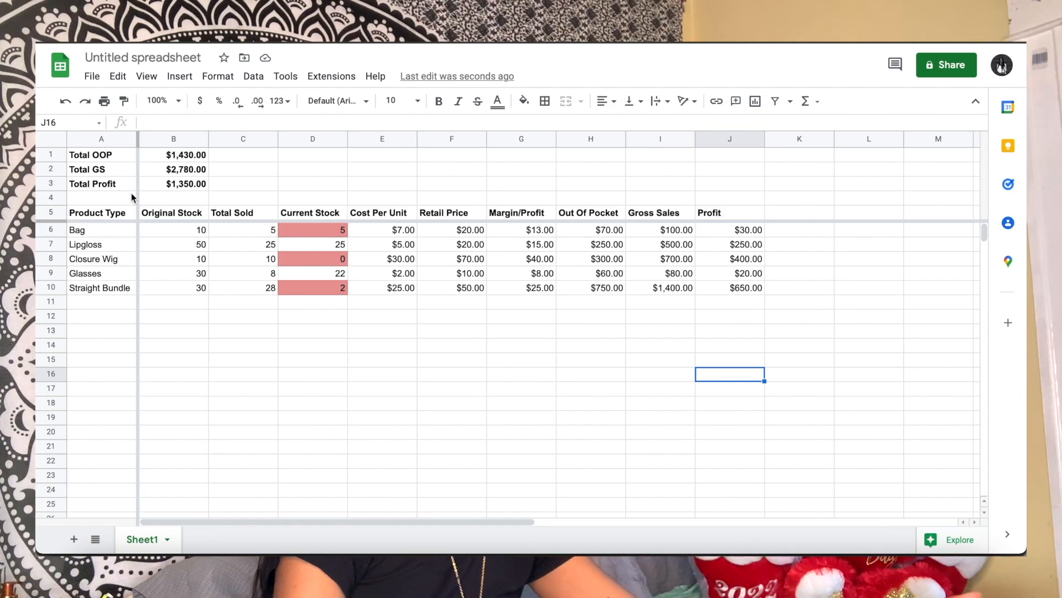
pyautogui.click(100, 156)
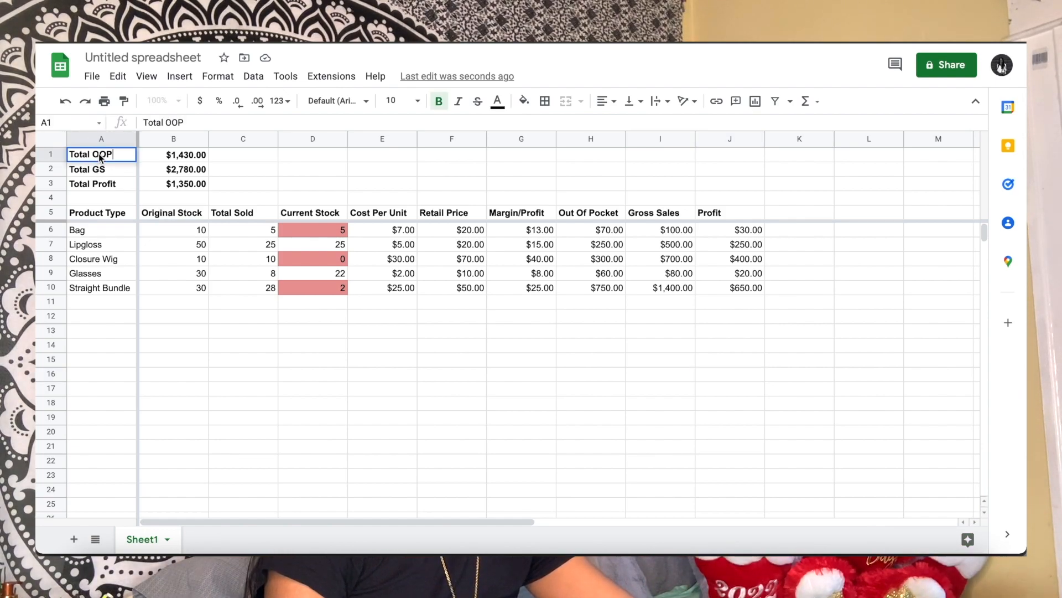
pyautogui.write('ut Of Po')
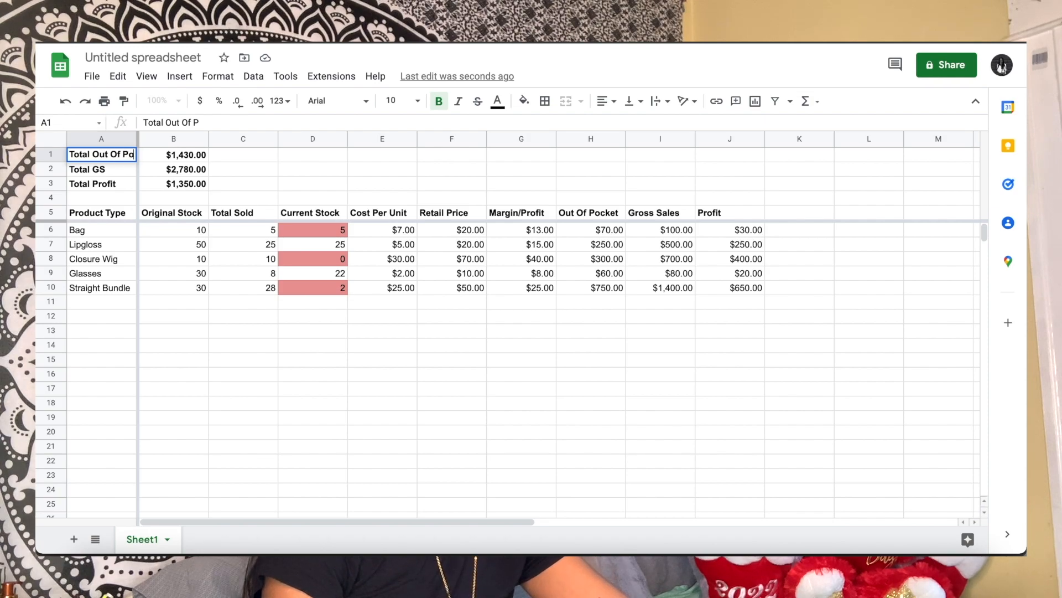
pyautogui.write('cket')
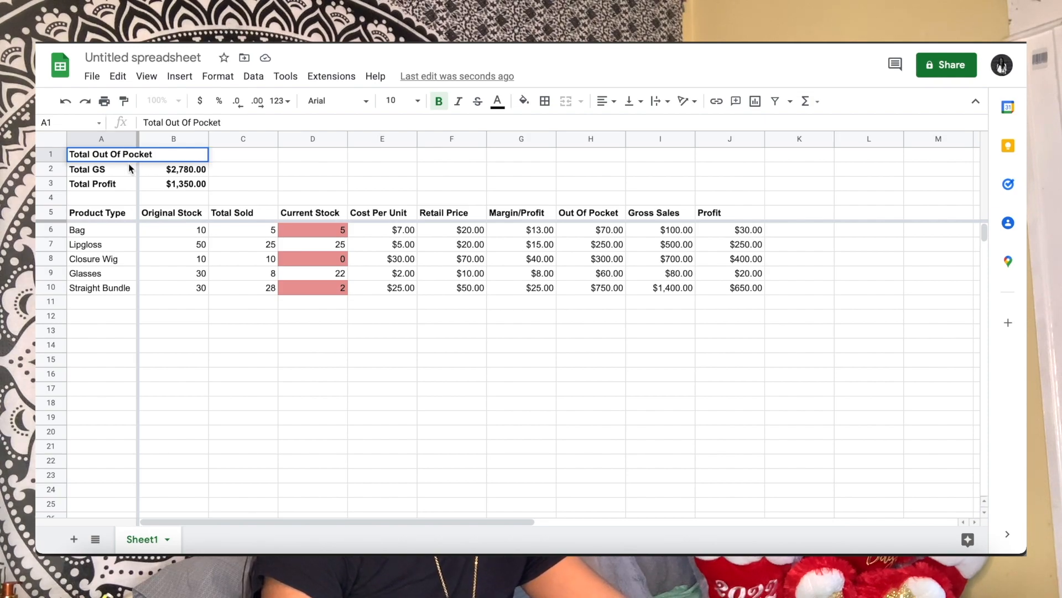
pyautogui.click(161, 330)
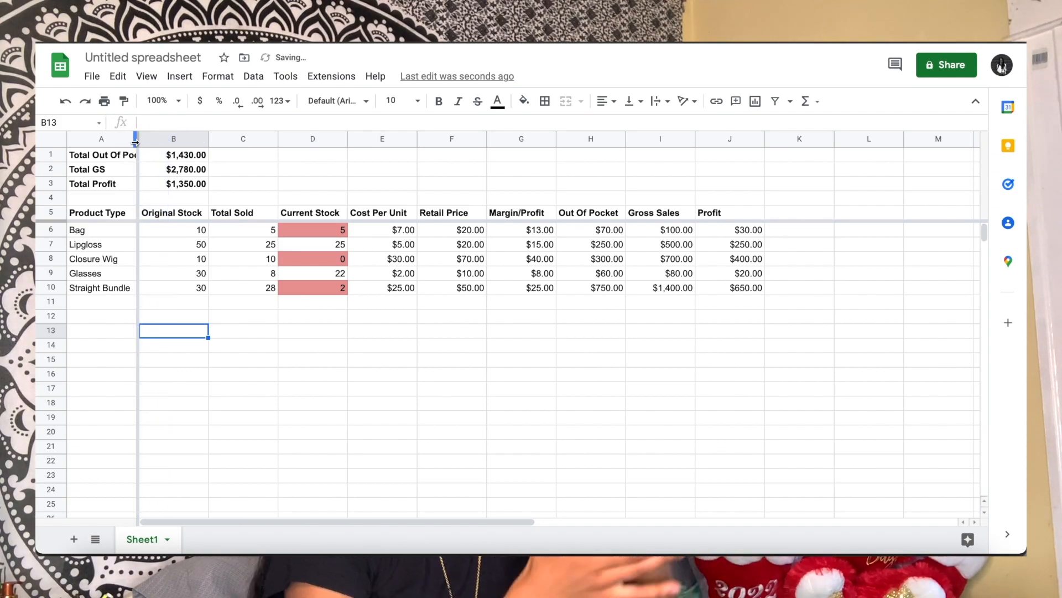
pyautogui.moveTo(137, 139); pyautogui.dragTo(163, 136)
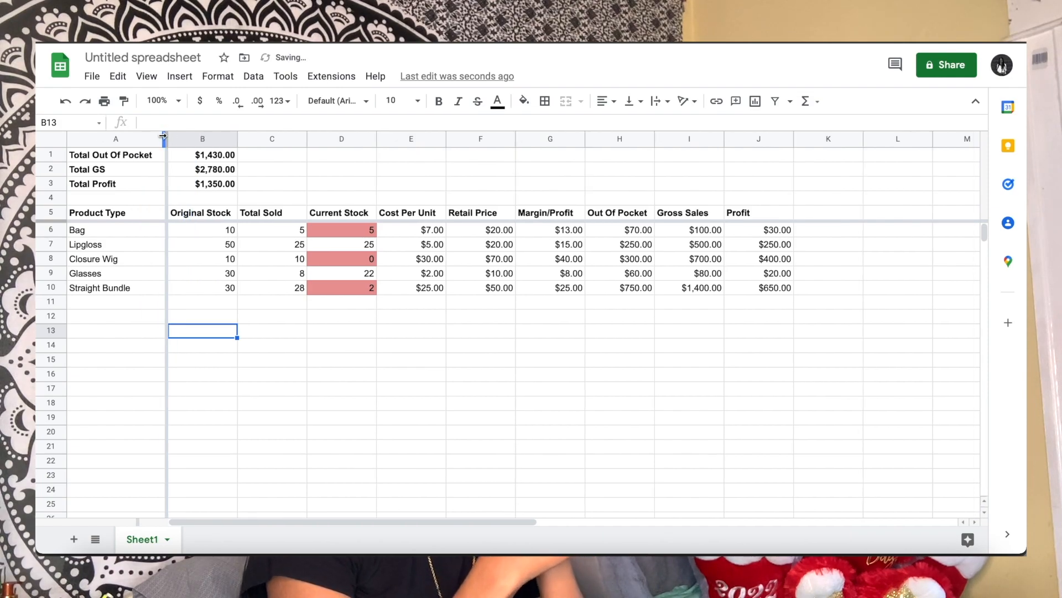
pyautogui.click(303, 390)
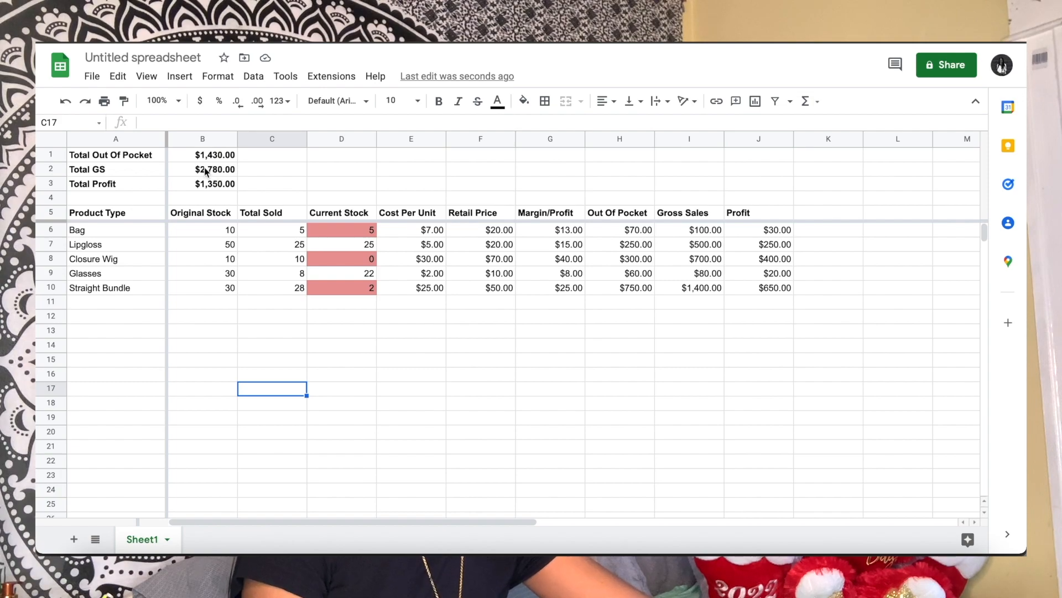
# Set the Bag's Total Sold in C6 to 10
pyautogui.click(299, 232)
pyautogui.write('10')
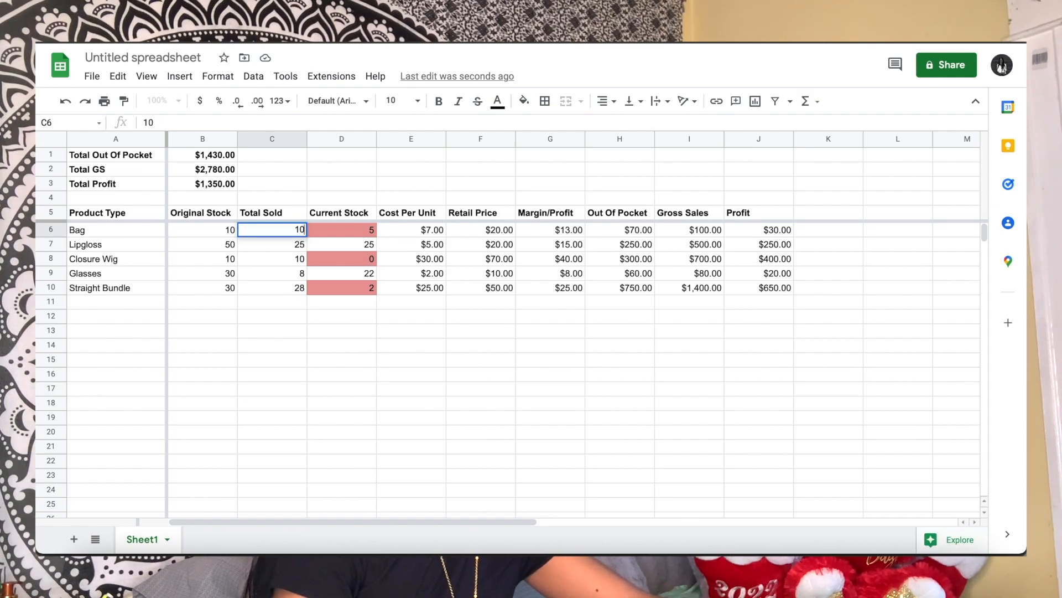
pyautogui.press('Return')
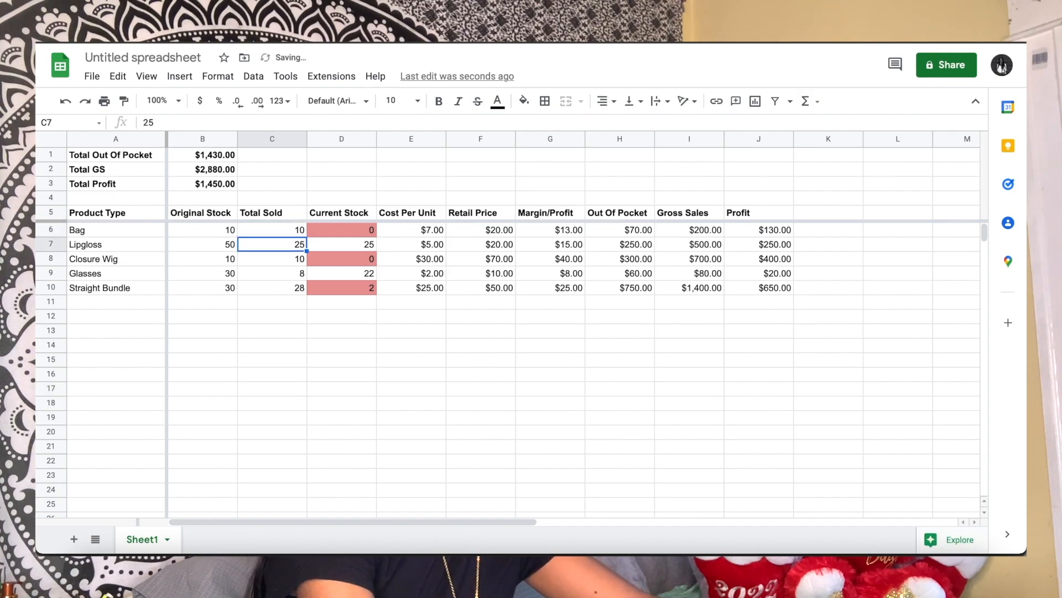